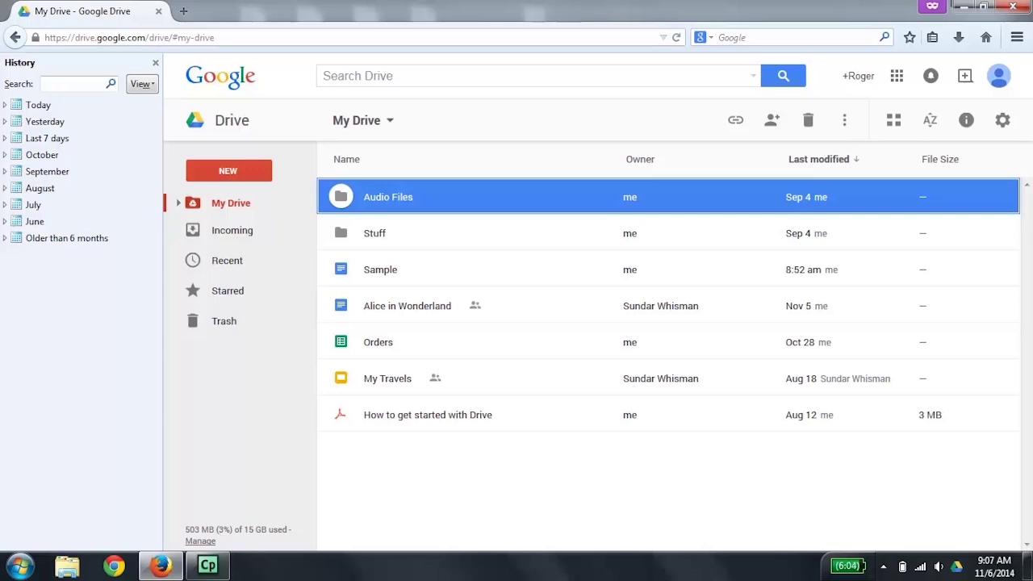
Step: Open the Sample document from My Drive
{"action": "left_click", "coordinate": [374, 233]}
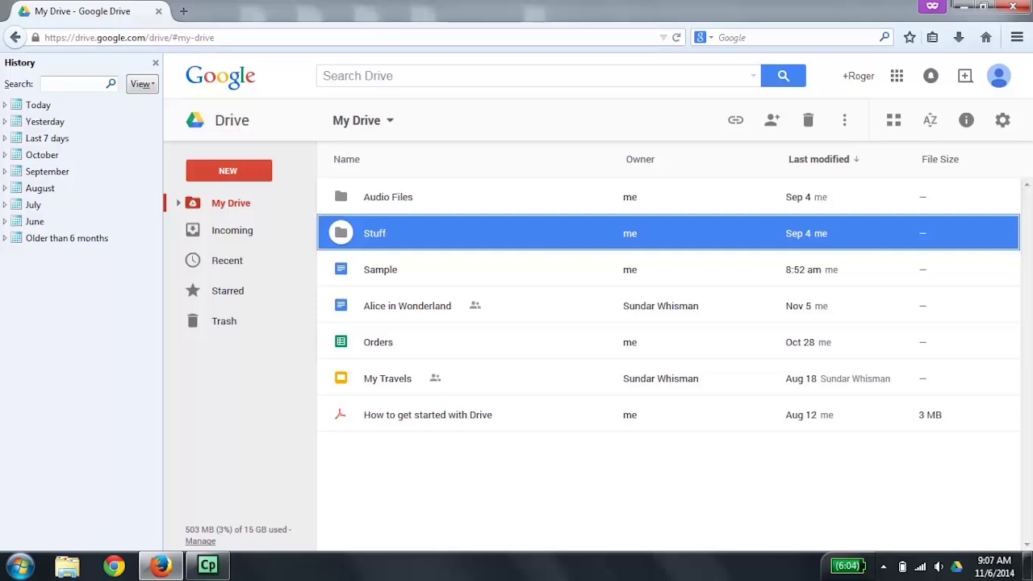
{"action": "left_click", "coordinate": [380, 270]}
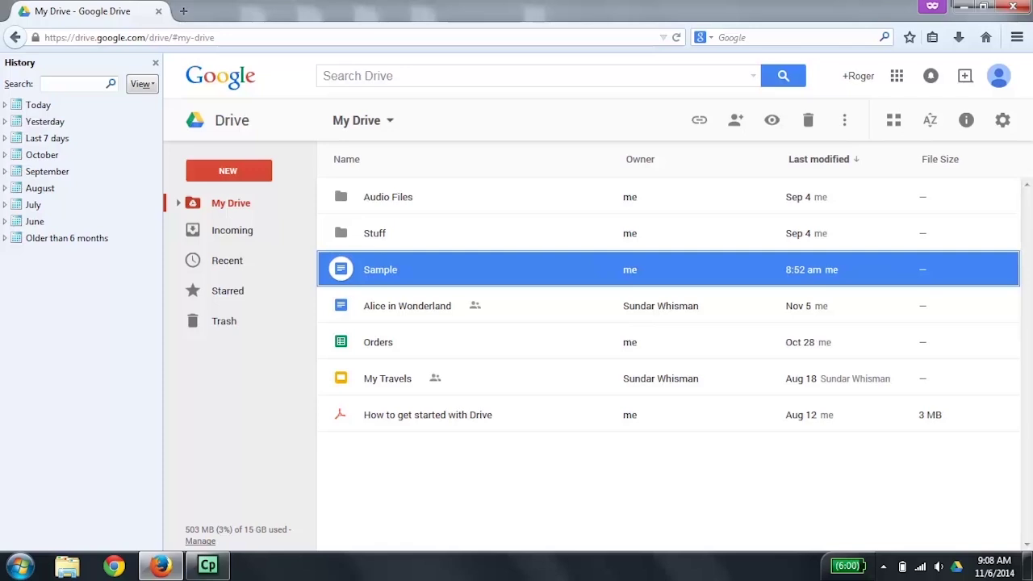
{"action": "key", "text": "Return"}
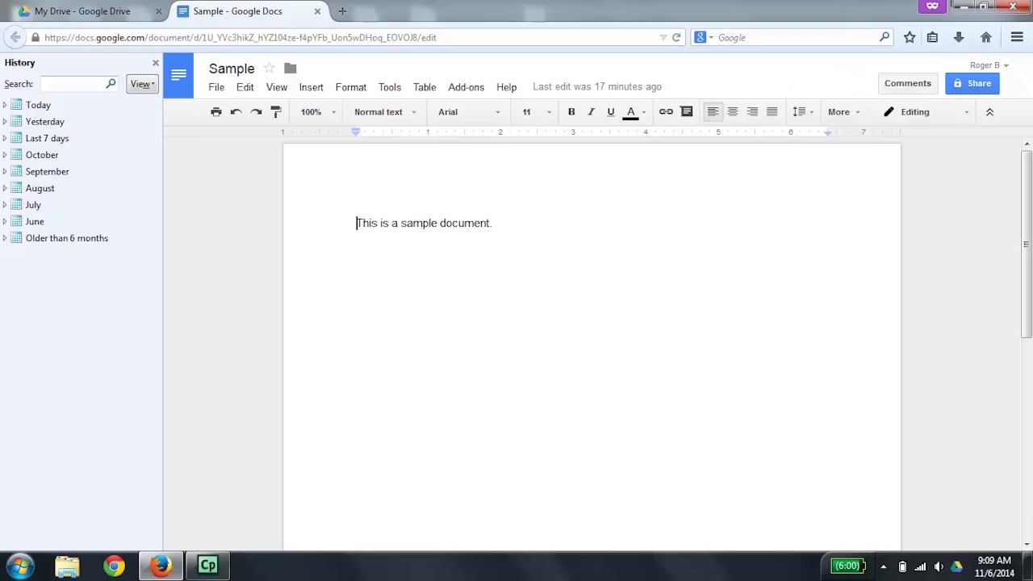
Step: Turn on screen reader support, and close and reopen the Sample document
{"action": "key", "text": "ctrl+alt+z"}
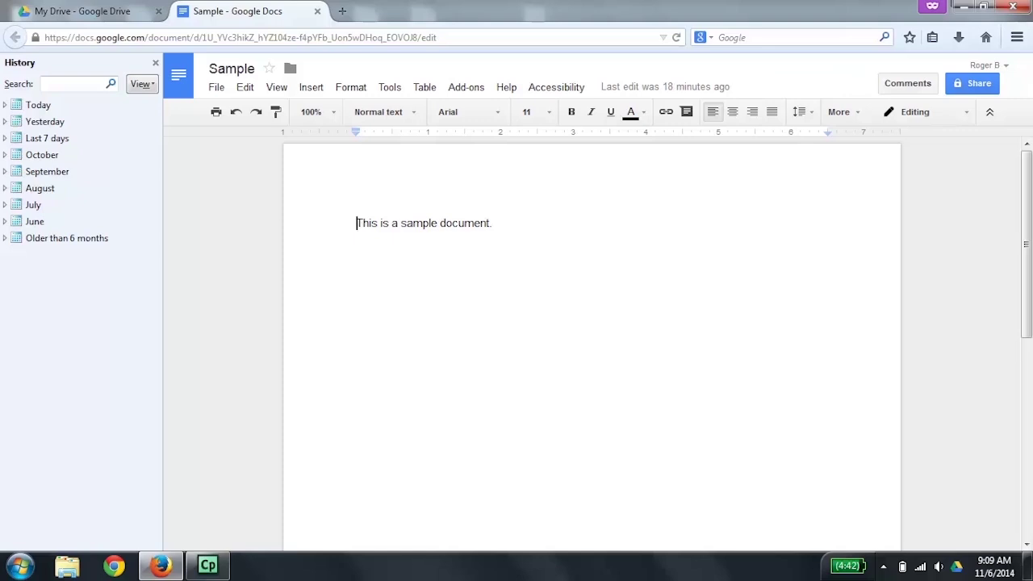
{"action": "key", "text": "ctrl+w"}
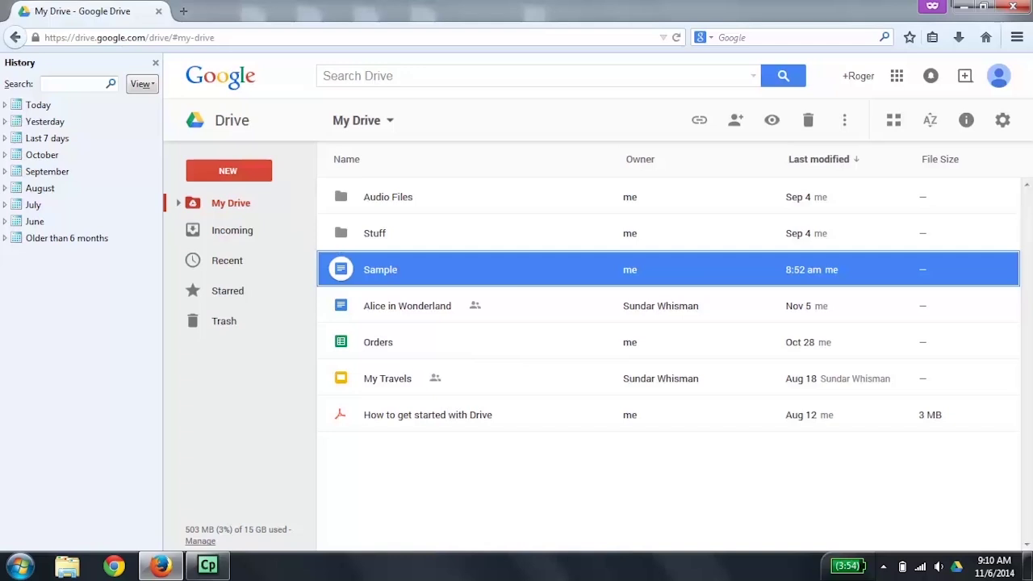
{"action": "key", "text": "Return"}
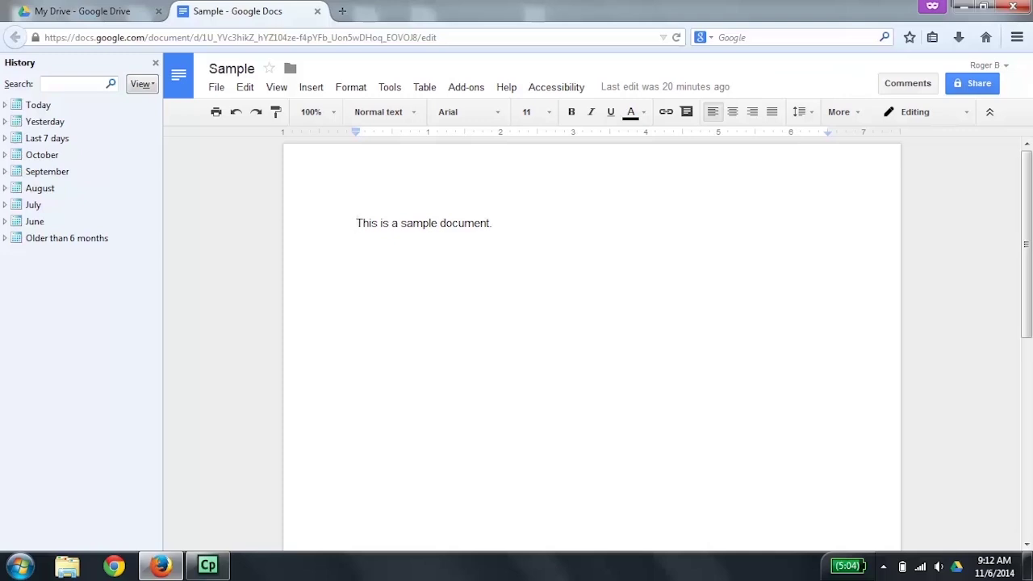
Step: Add the line "This is a second line of text." below the document's first sentence
{"action": "left_click", "coordinate": [356, 238]}
{"action": "left_click", "coordinate": [357, 223]}
{"action": "key", "text": "End"}
{"action": "key", "text": "Return"}
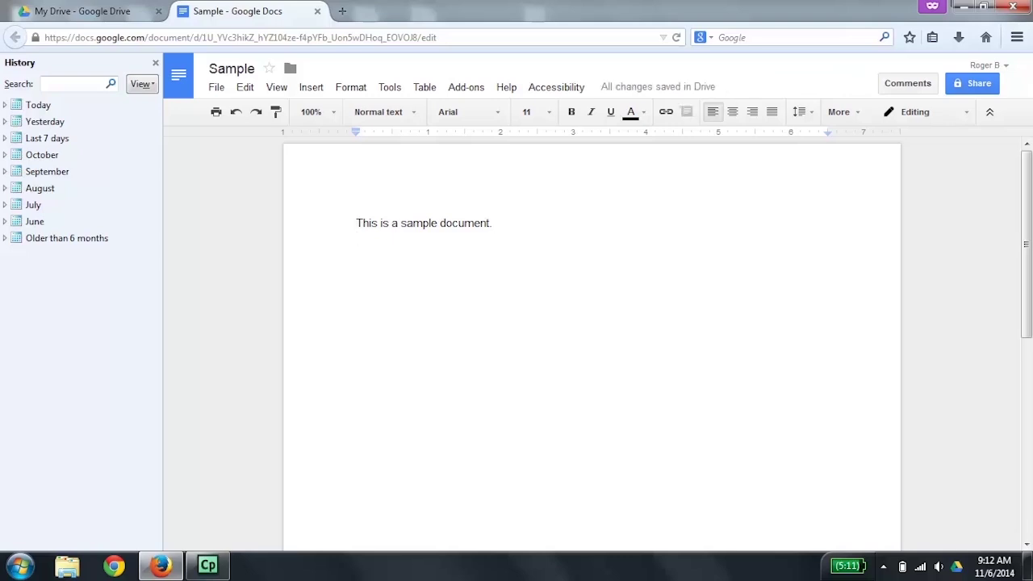
{"action": "type", "text": "This is a s"}
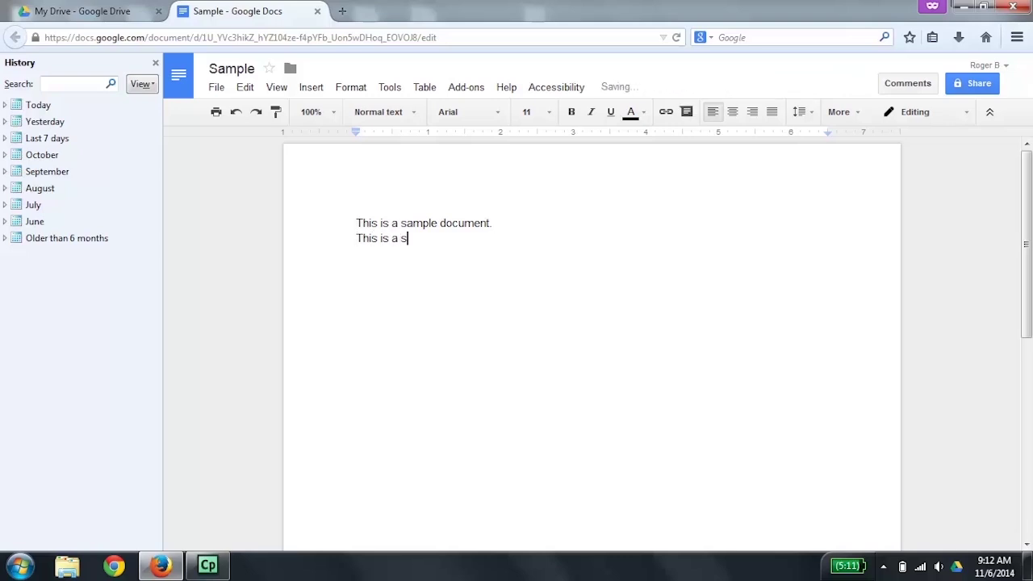
{"action": "type", "text": "econd line of text."}
{"action": "key", "text": "Return"}
Step: Read through the second line by character and by word, and return to the start of the first line
{"action": "left_click", "coordinate": [357, 238]}
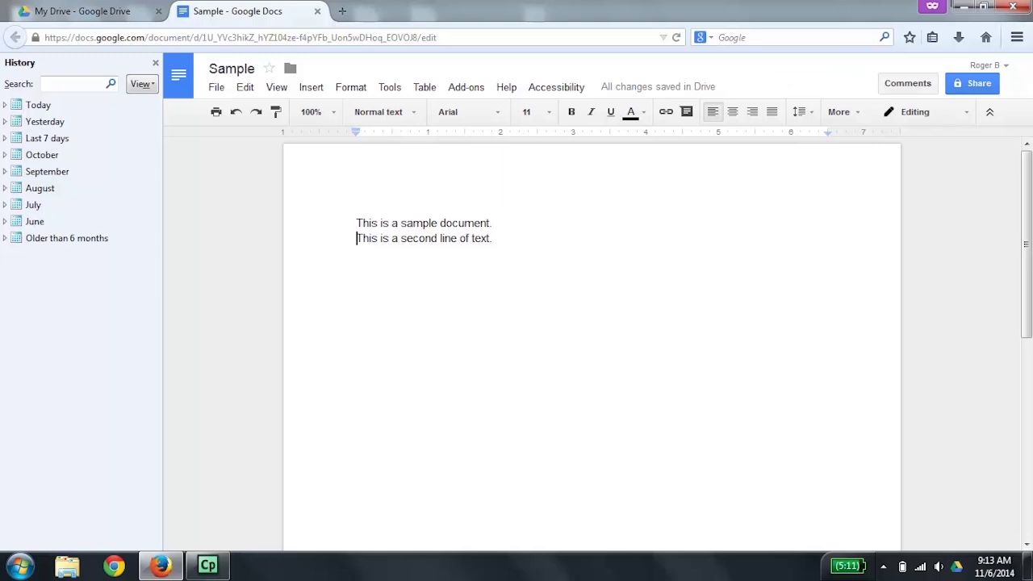
{"action": "key", "text": "Right"}
{"action": "key", "text": "Right"}
{"action": "key", "text": "Right"}
{"action": "key", "text": "Right"}
{"action": "key", "text": "Right"}
{"action": "key", "text": "ctrl+Right"}
{"action": "key", "text": "ctrl+Right"}
{"action": "key", "text": "ctrl+Right"}
{"action": "key", "text": "ctrl+Right"}
{"action": "left_click", "coordinate": [356, 238]}
{"action": "left_click", "coordinate": [355, 222]}
Step: Review the file, edit, view and insert commands available for the document
{"action": "key", "text": "alt+shift+f"}
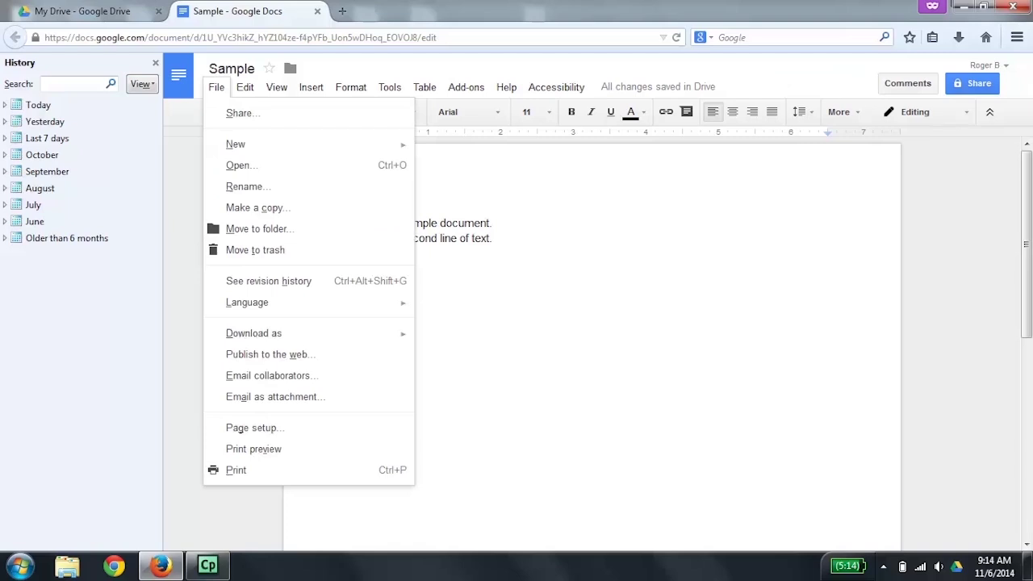
{"action": "key", "text": "Right"}
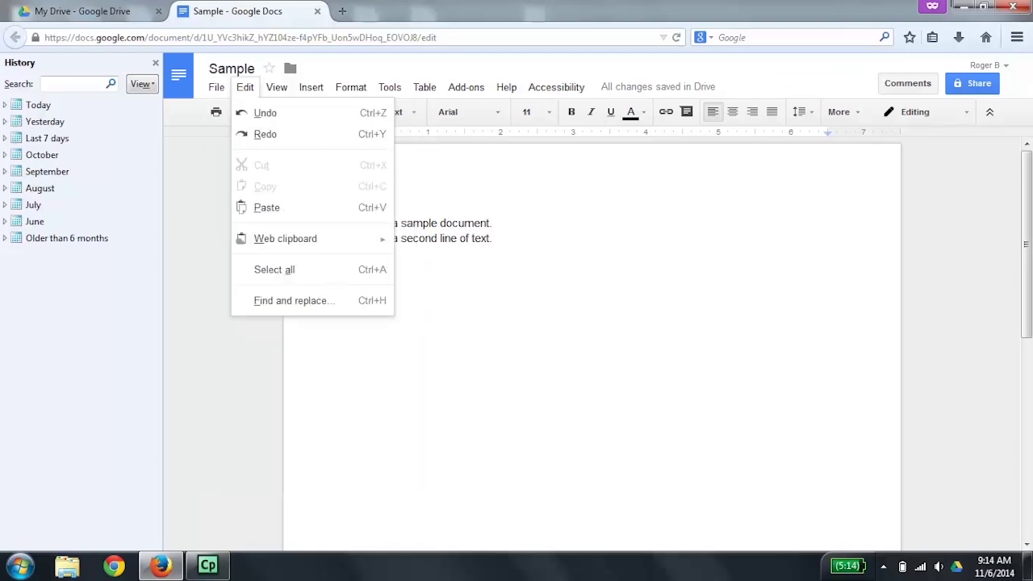
{"action": "key", "text": "Right"}
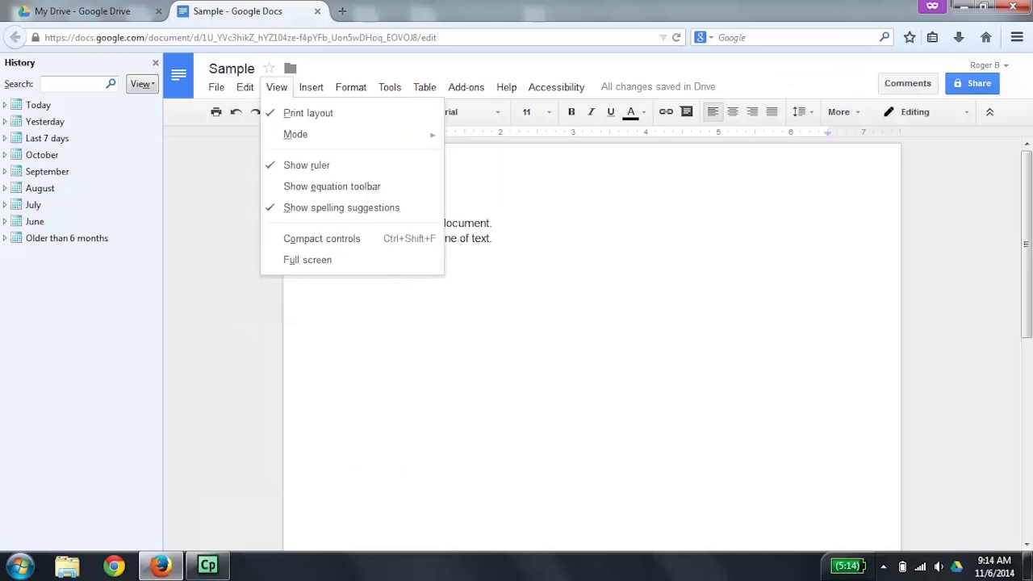
{"action": "key", "text": "Right"}
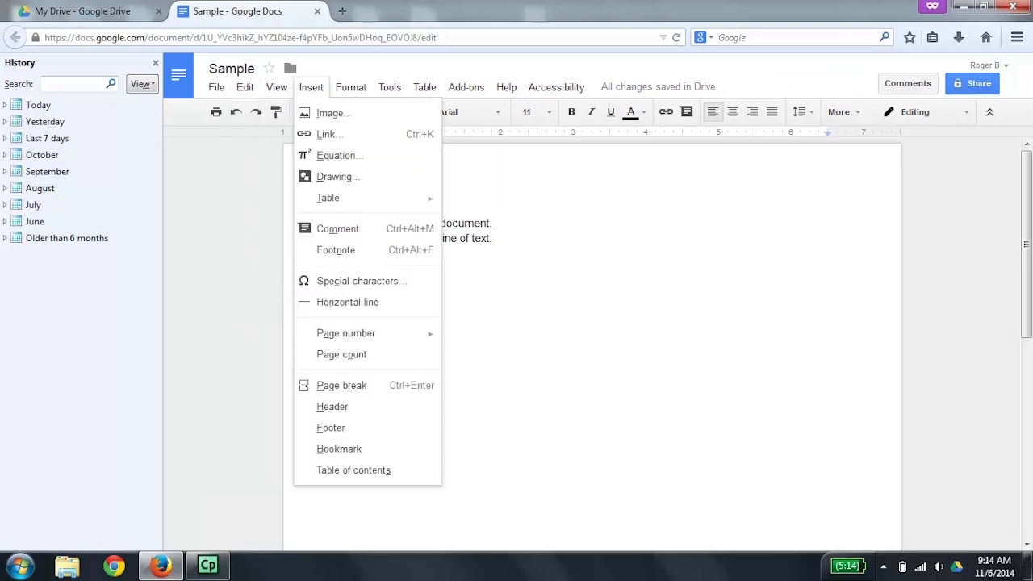
{"action": "key", "text": "Left"}
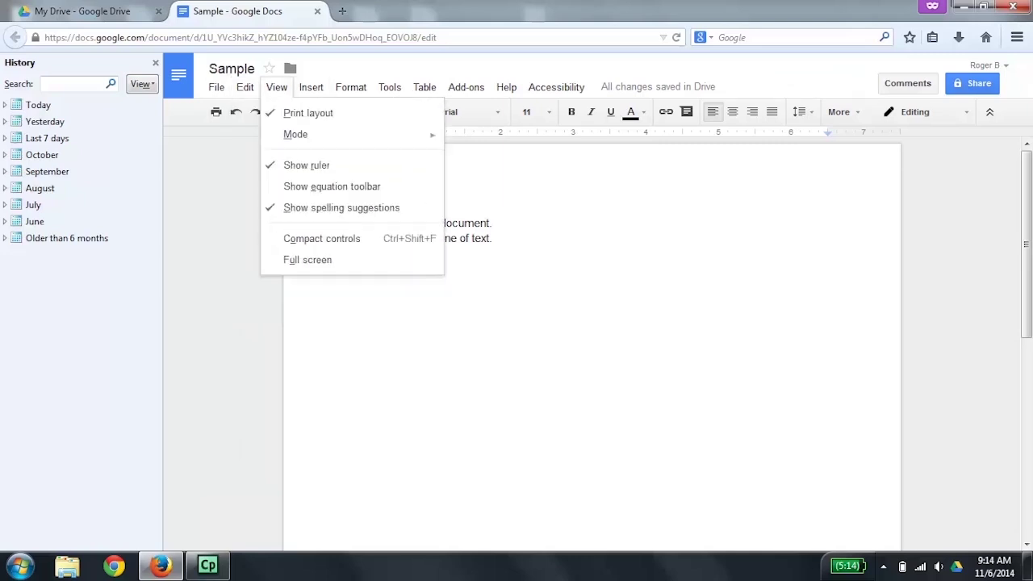
{"action": "key", "text": "Left"}
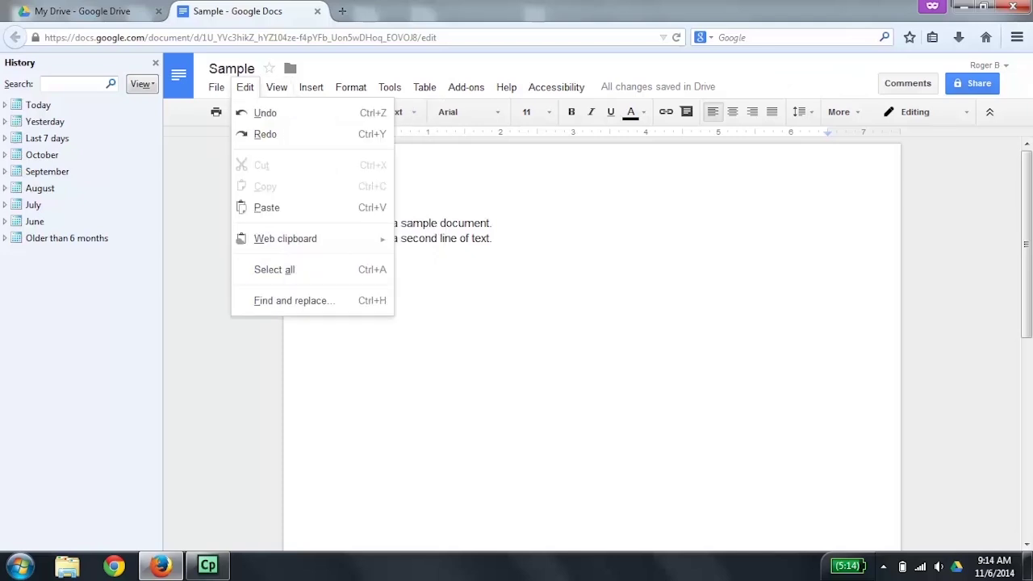
{"action": "key", "text": "Left"}
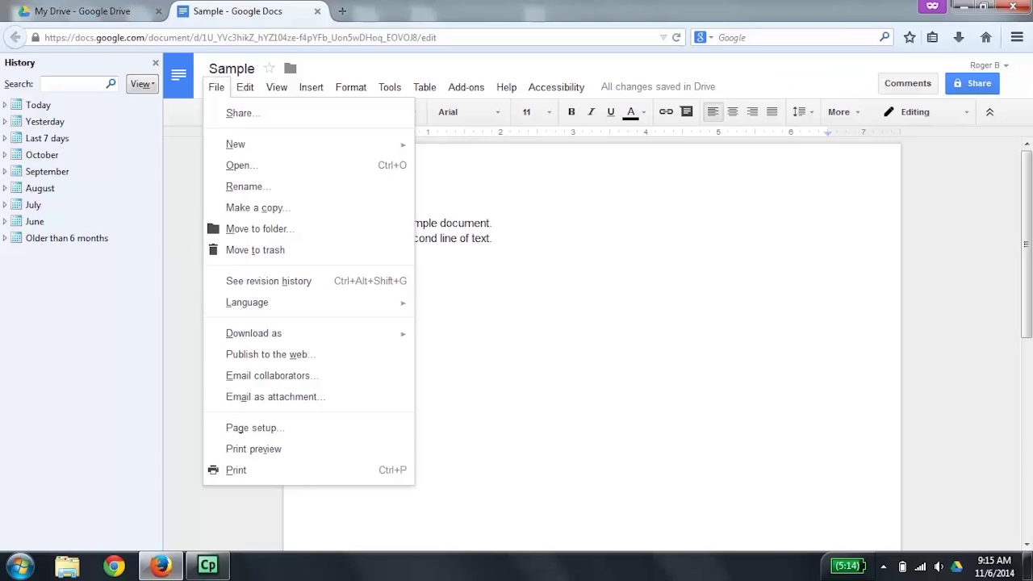
{"action": "key", "text": "Down"}
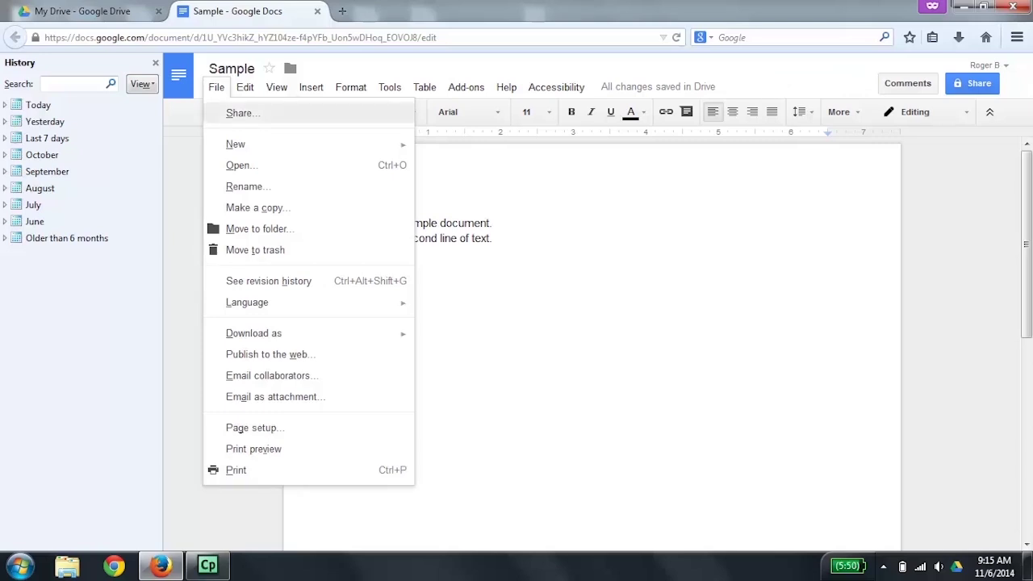
{"action": "key", "text": "Down"}
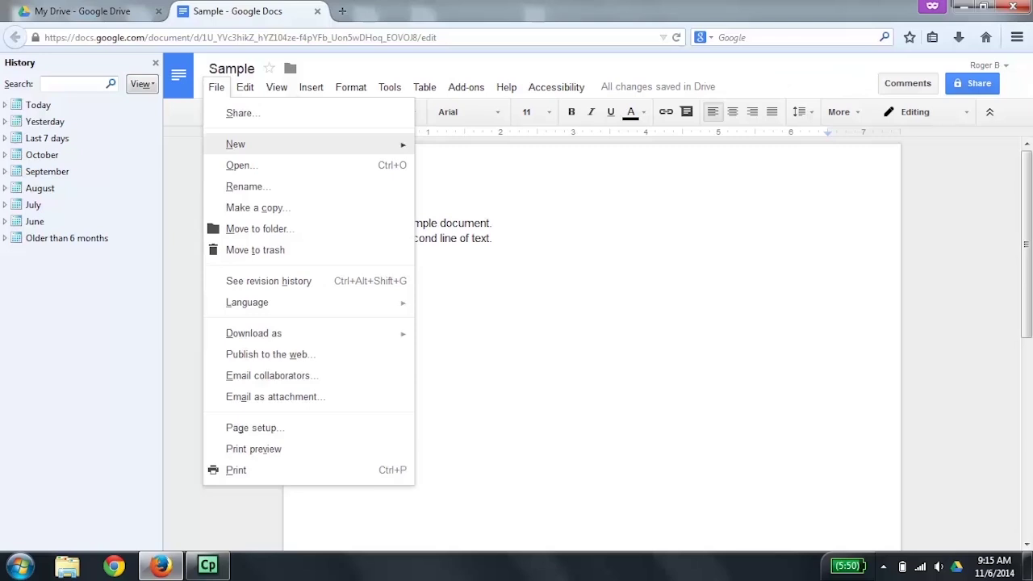
{"action": "key", "text": "Escape"}
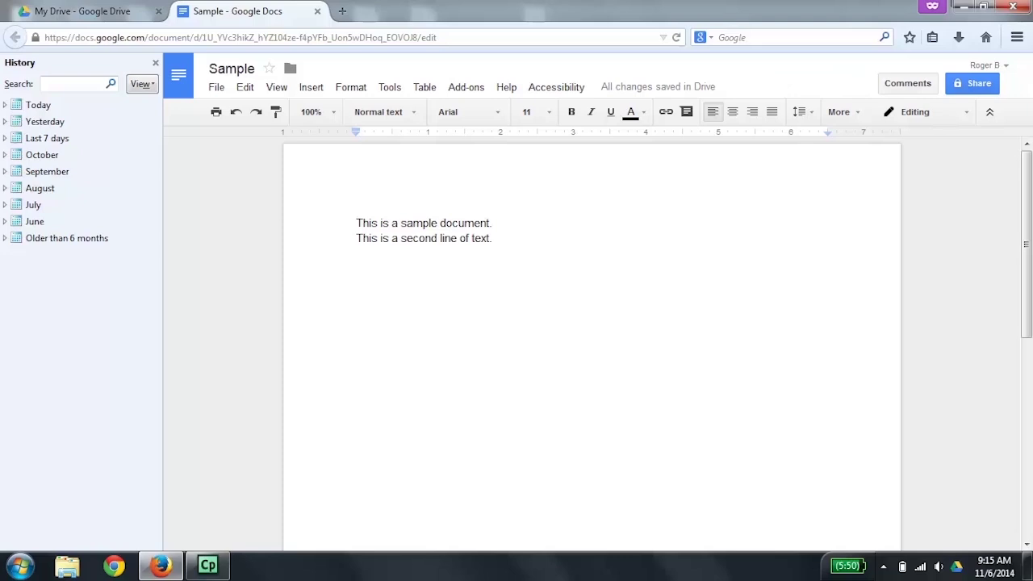
Step: Find the Rename command by searching for "ren" and rename the document as Example
{"action": "key", "text": "alt+slash"}
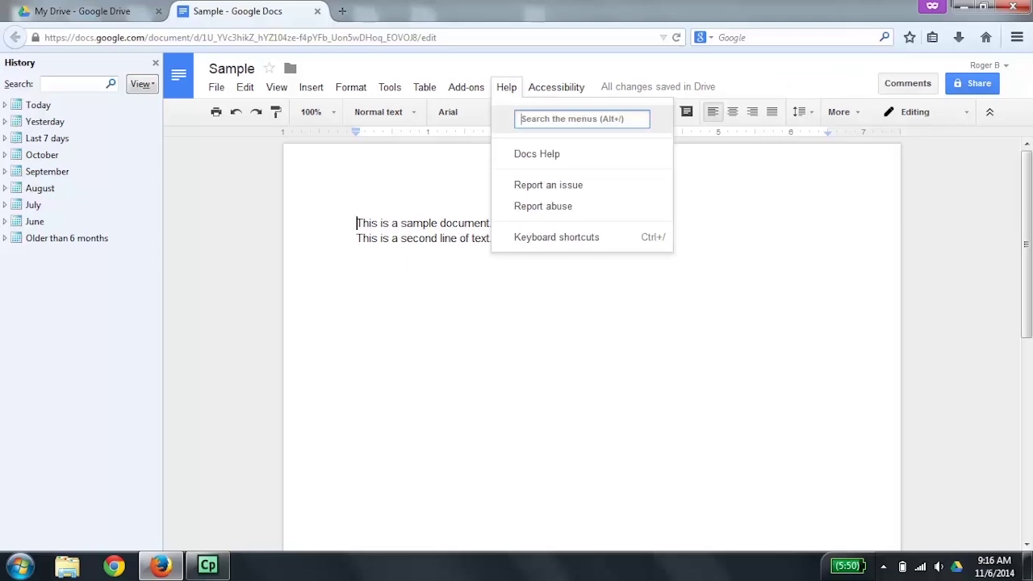
{"action": "type", "text": "ren"}
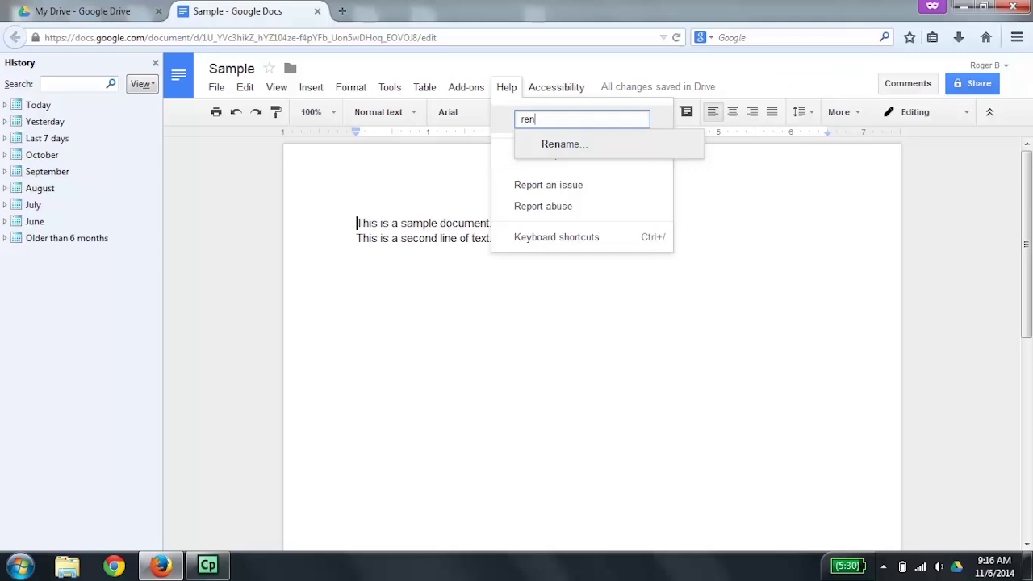
{"action": "key", "text": "Return"}
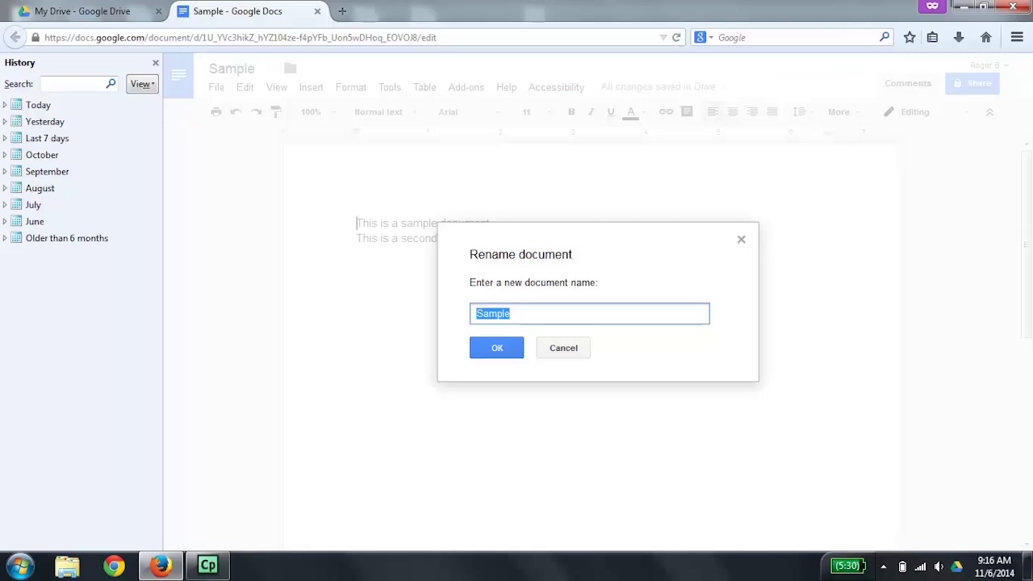
{"action": "type", "text": "Example"}
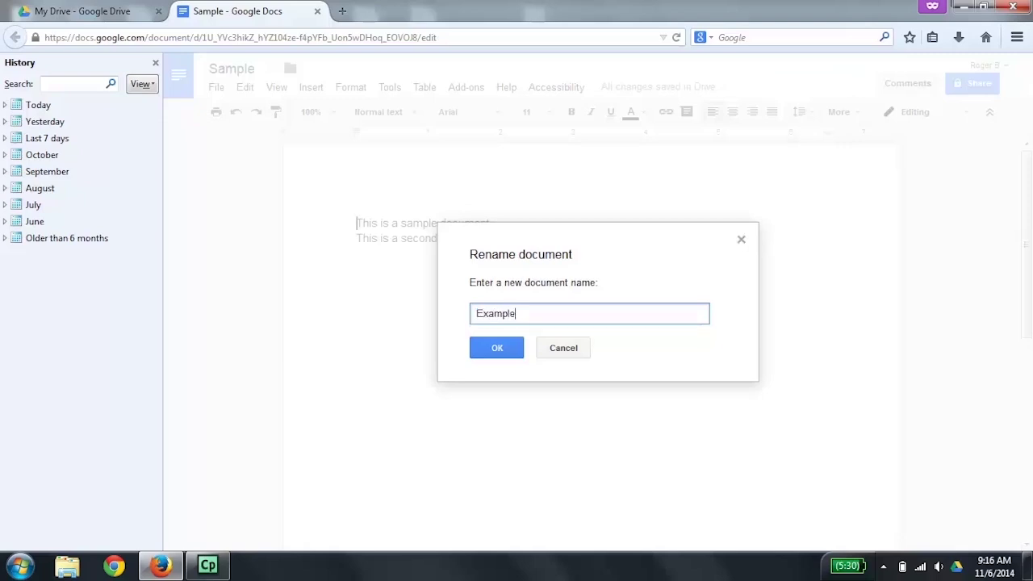
{"action": "key", "text": "Return"}
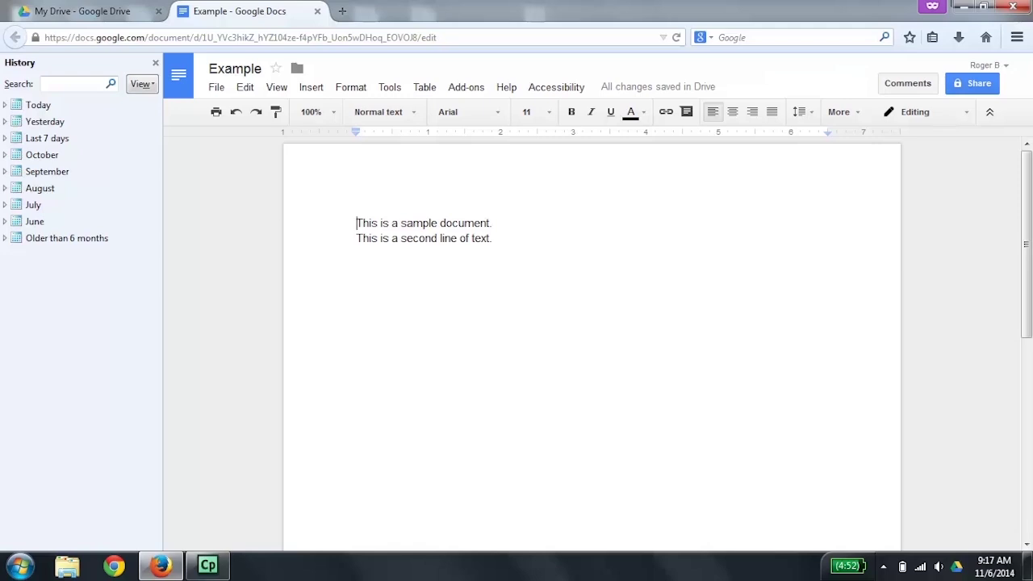
{"action": "key", "text": "alt+shift+f"}
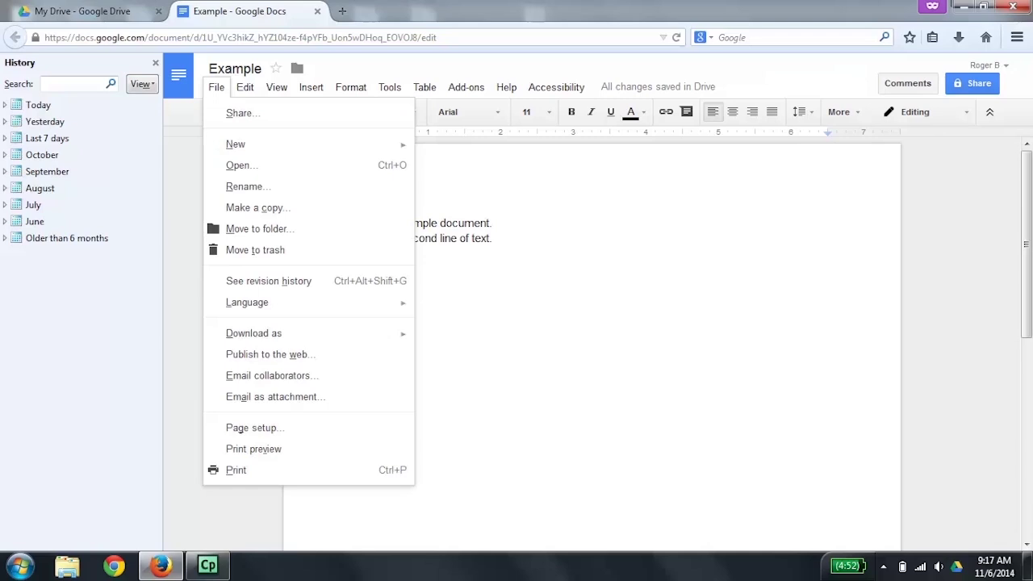
{"action": "key", "text": "Escape"}
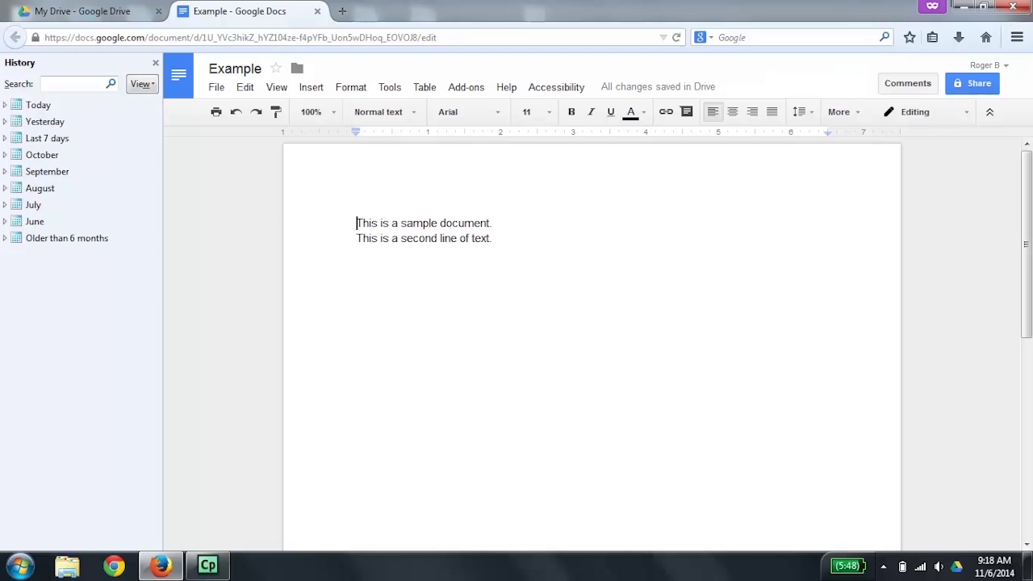
{"action": "key", "text": "alt+shift+f"}
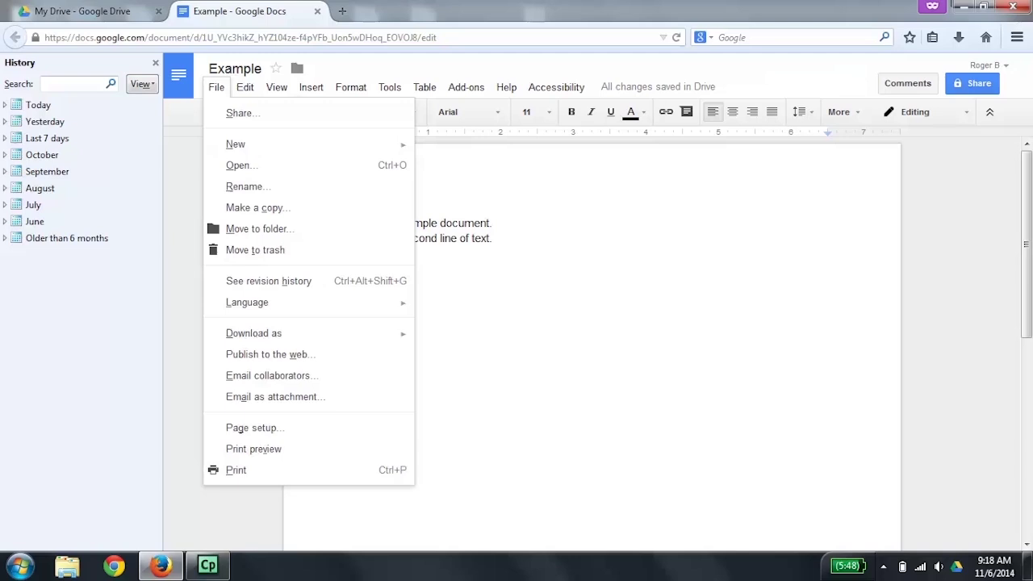
{"action": "key", "text": "Escape"}
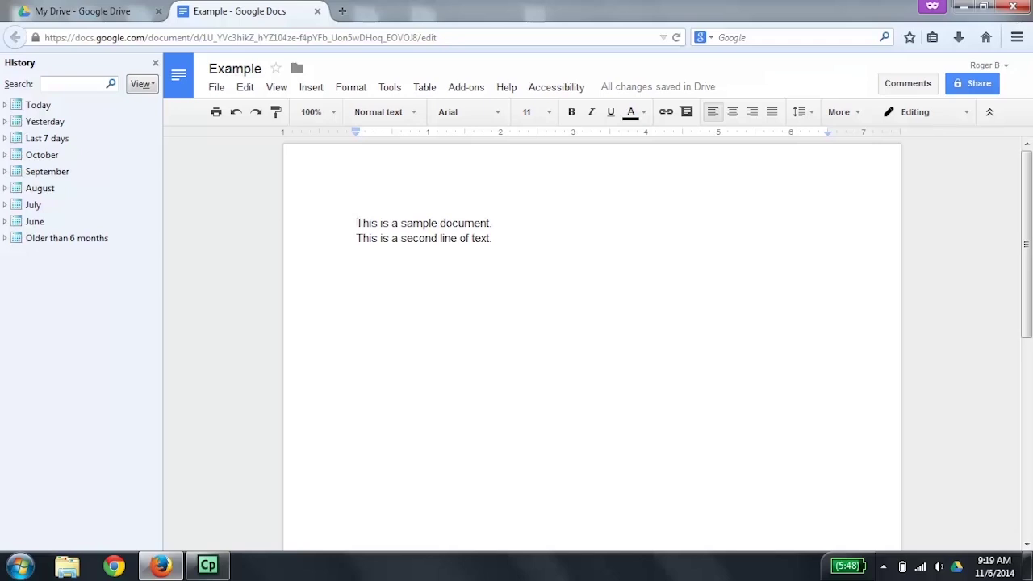
Step: Add the text "Movie Genres" below the second line, leaving three blank lines between them
{"action": "left_click", "coordinate": [357, 238]}
{"action": "key", "text": "End"}
{"action": "key", "text": "Return"}
{"action": "key", "text": "Return"}
{"action": "key", "text": "Return"}
{"action": "type", "text": "Movie Genres"}
{"action": "key", "text": "Return"}
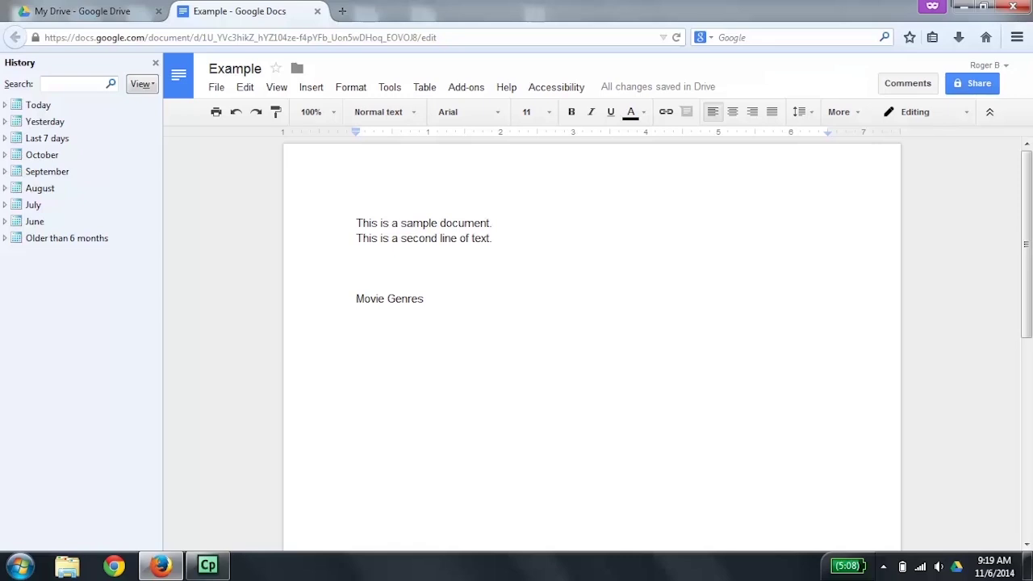
Step: Go through the formatting commands and paragraph styles, and apply the Heading 1 style to the "Movie Genres" line
{"action": "left_click", "coordinate": [356, 298]}
{"action": "left_click", "coordinate": [387, 299]}
{"action": "key", "text": "alt+shift+o"}
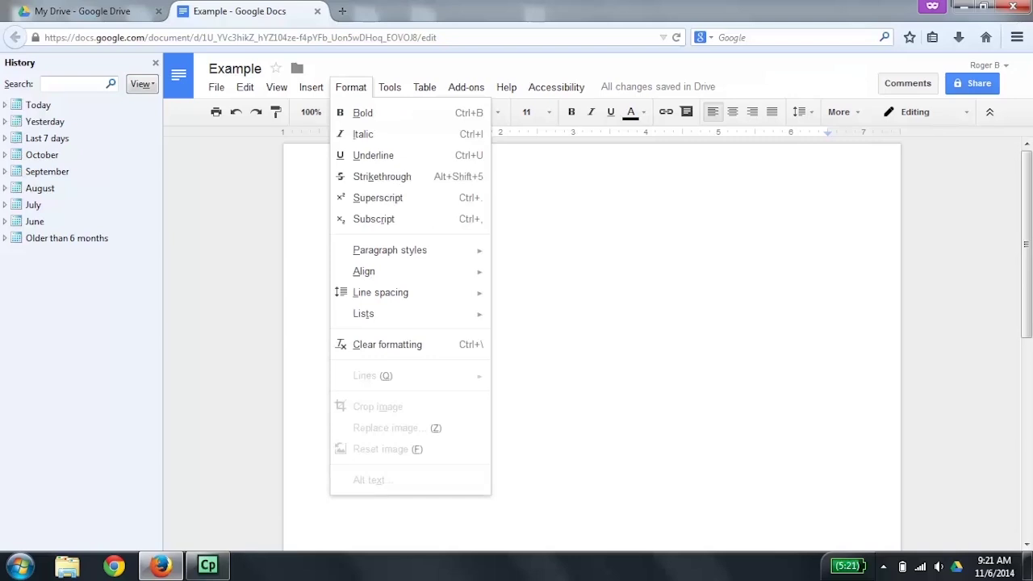
{"action": "key", "text": "Down"}
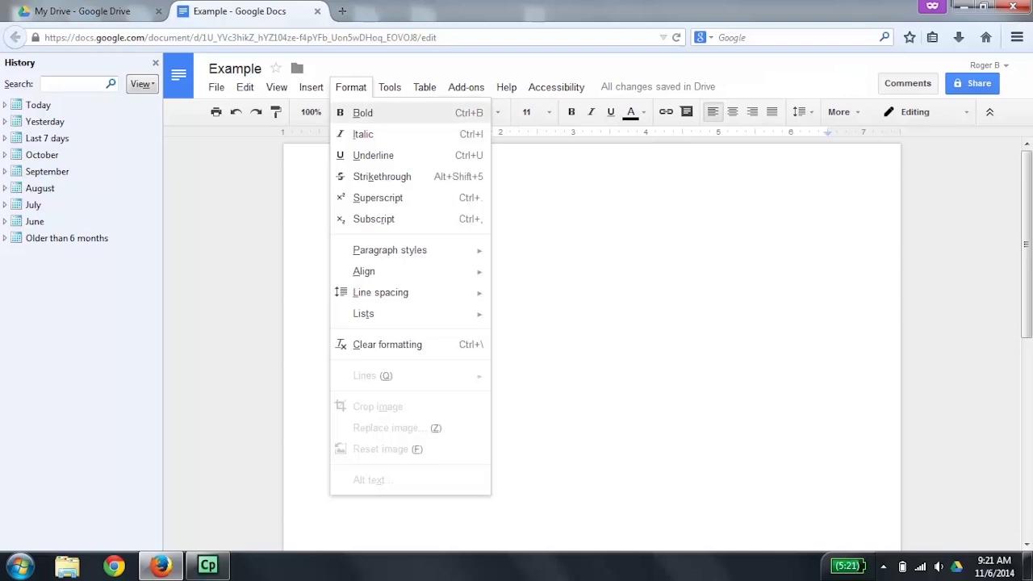
{"action": "key", "text": "Down"}
{"action": "key", "text": "Down"}
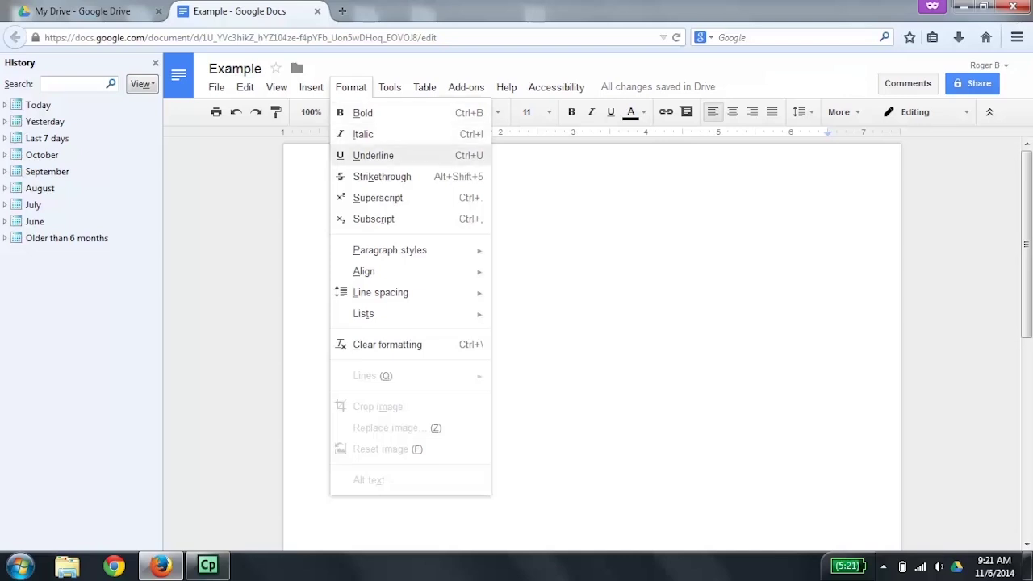
{"action": "key", "text": "Down"}
{"action": "key", "text": "Down"}
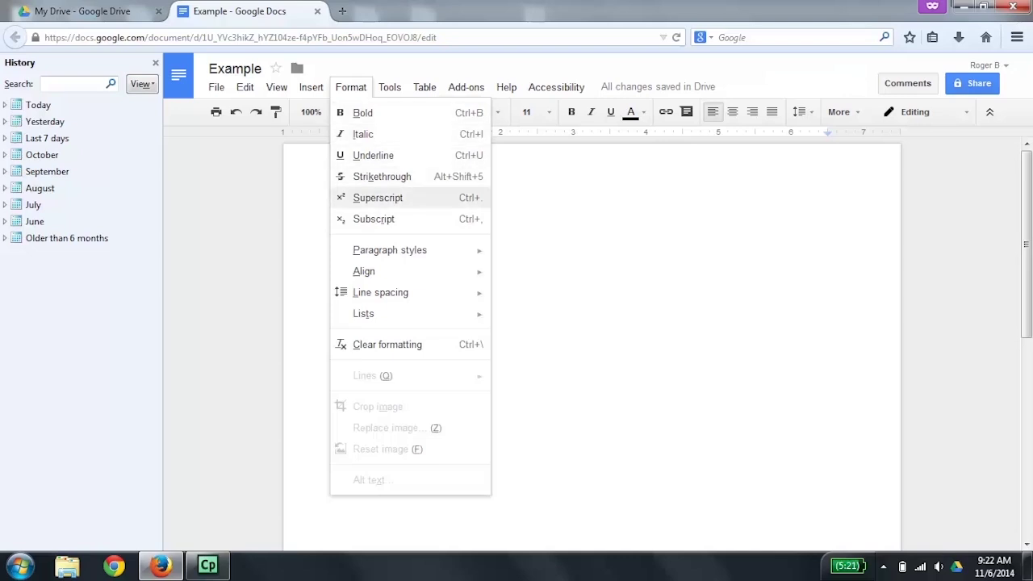
{"action": "key", "text": "Down"}
{"action": "key", "text": "Down"}
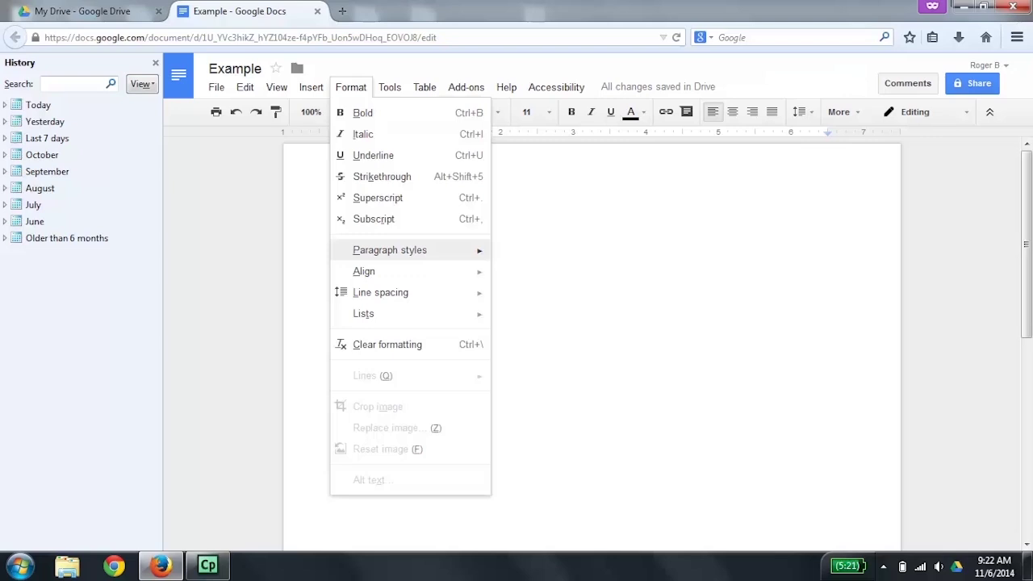
{"action": "key", "text": "Right"}
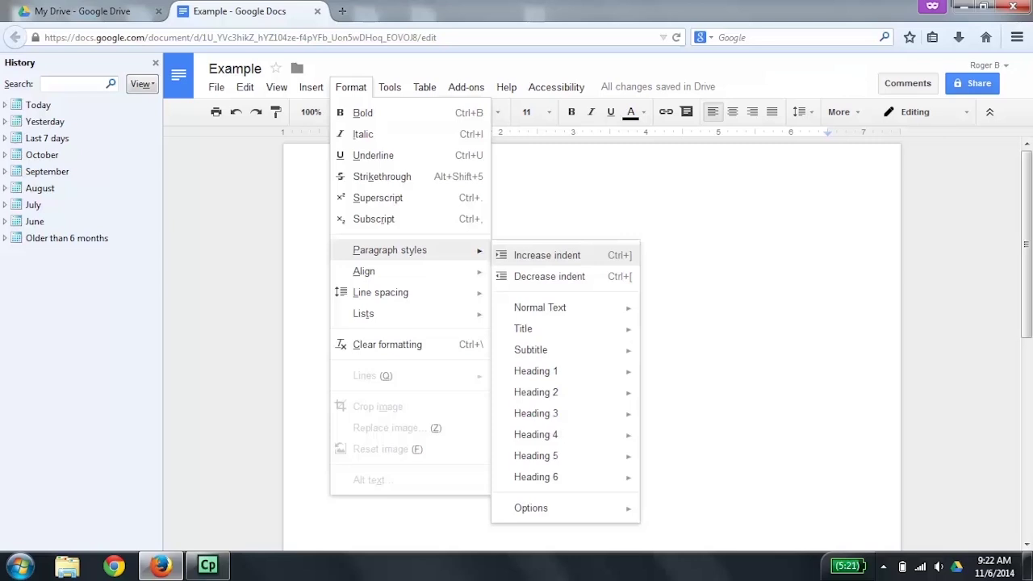
{"action": "key", "text": "Down"}
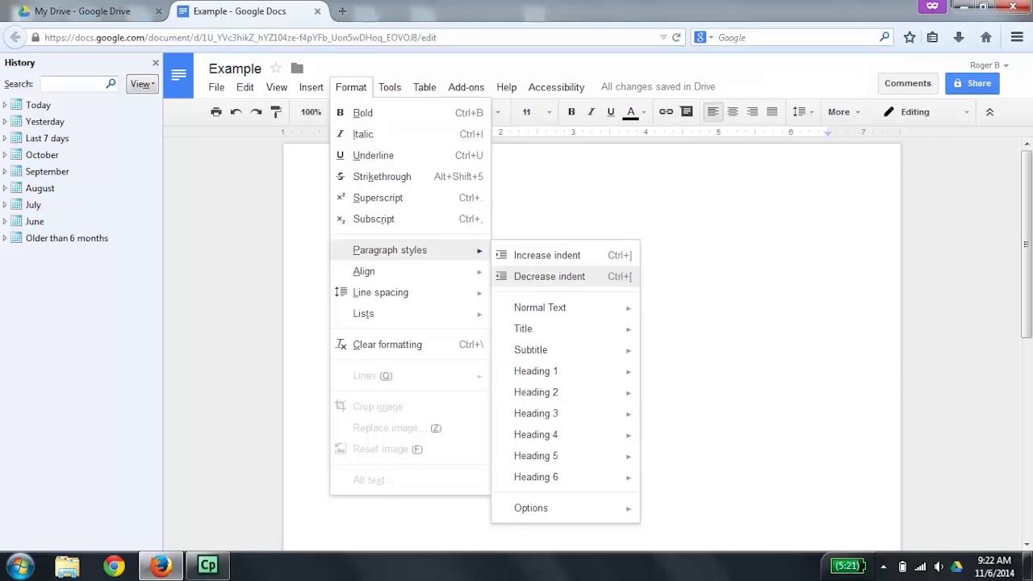
{"action": "key", "text": "Down"}
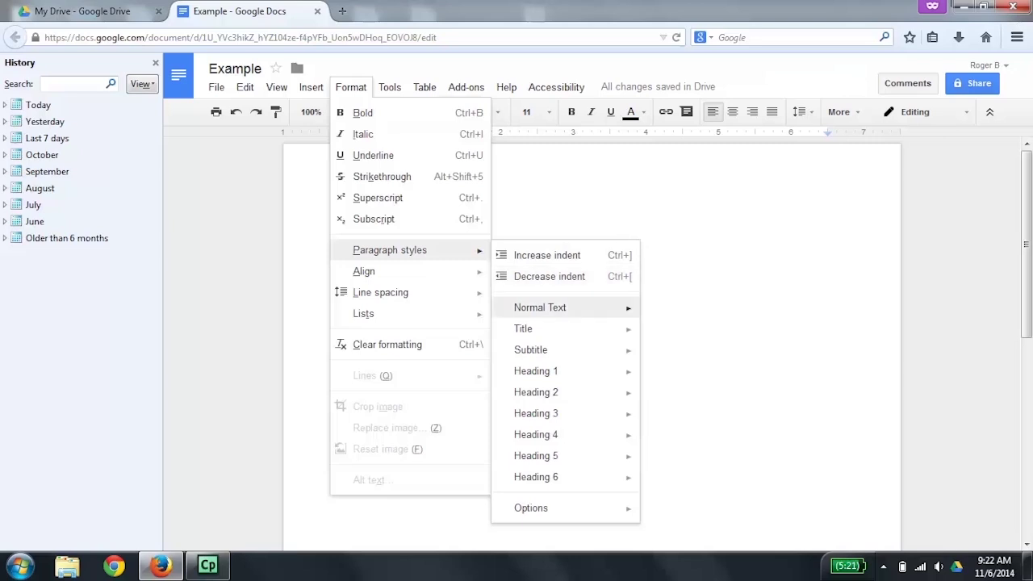
{"action": "key", "text": "Down"}
{"action": "key", "text": "Down"}
{"action": "key", "text": "Down"}
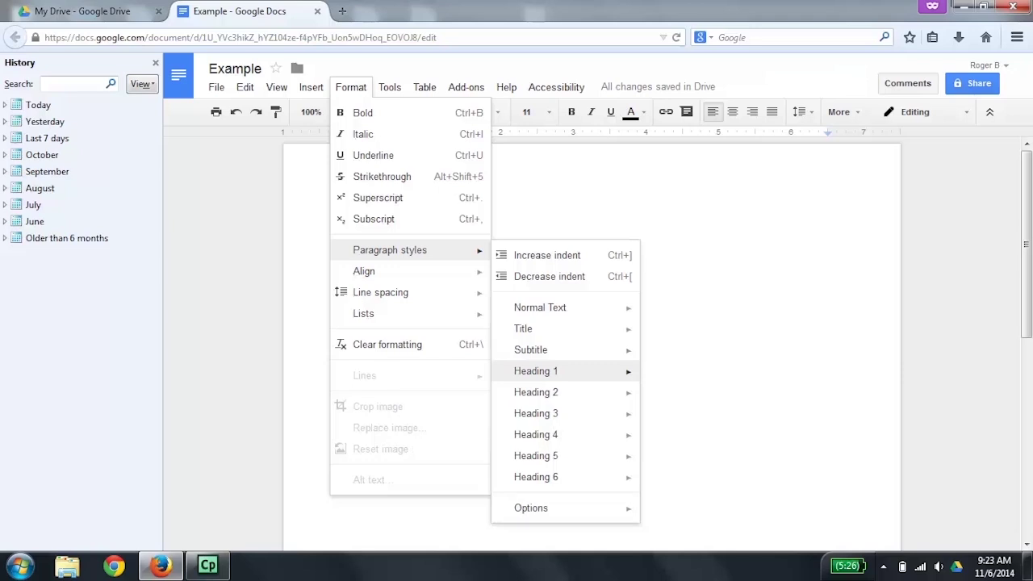
{"action": "key", "text": "Right"}
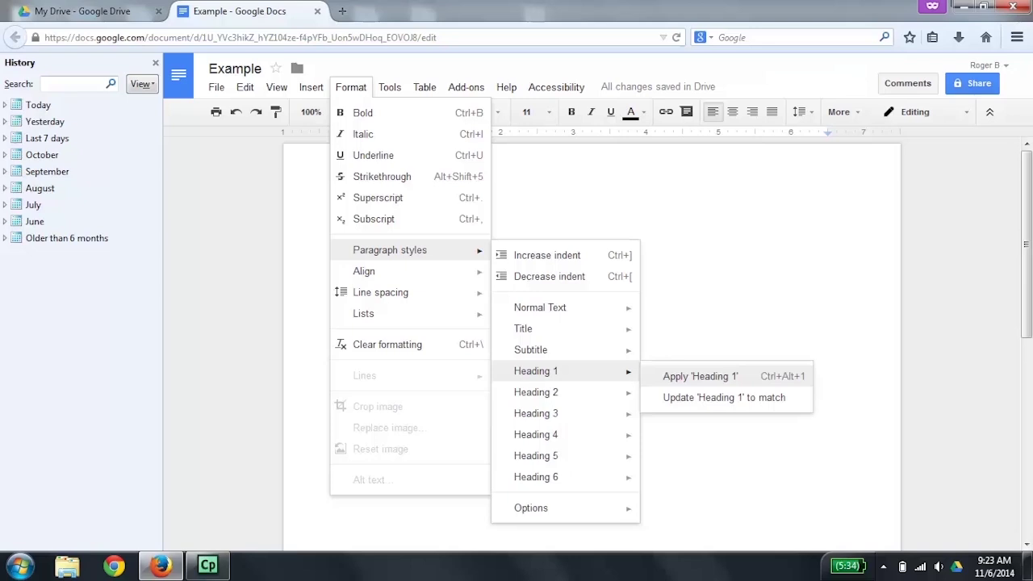
{"action": "key", "text": "ctrl+alt+1"}
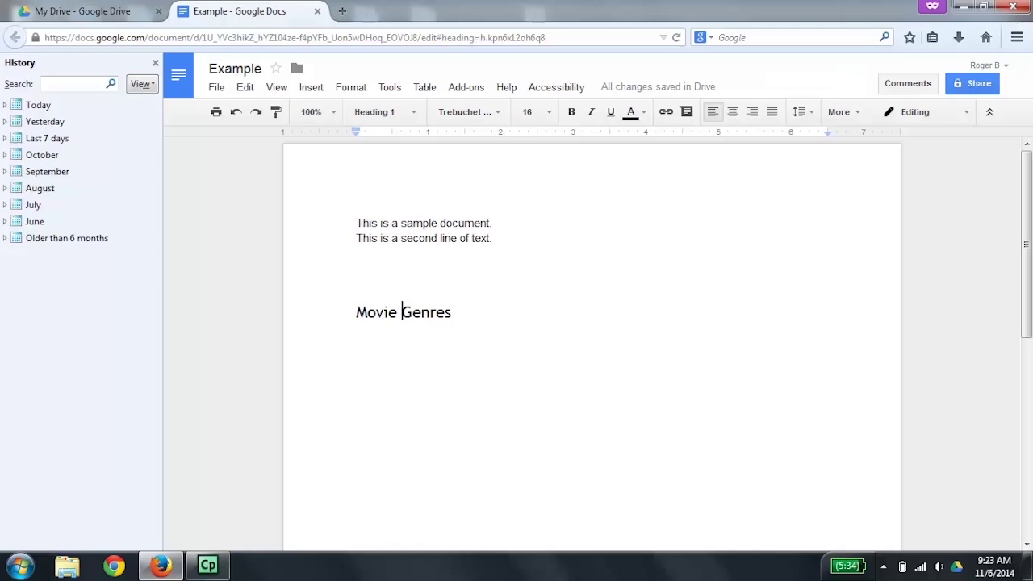
Step: Apply the Heading 2 style to the "Movie Genres" line
{"action": "left_click", "coordinate": [357, 282]}
{"action": "left_click", "coordinate": [401, 313]}
{"action": "key", "text": "ctrl+alt+2"}
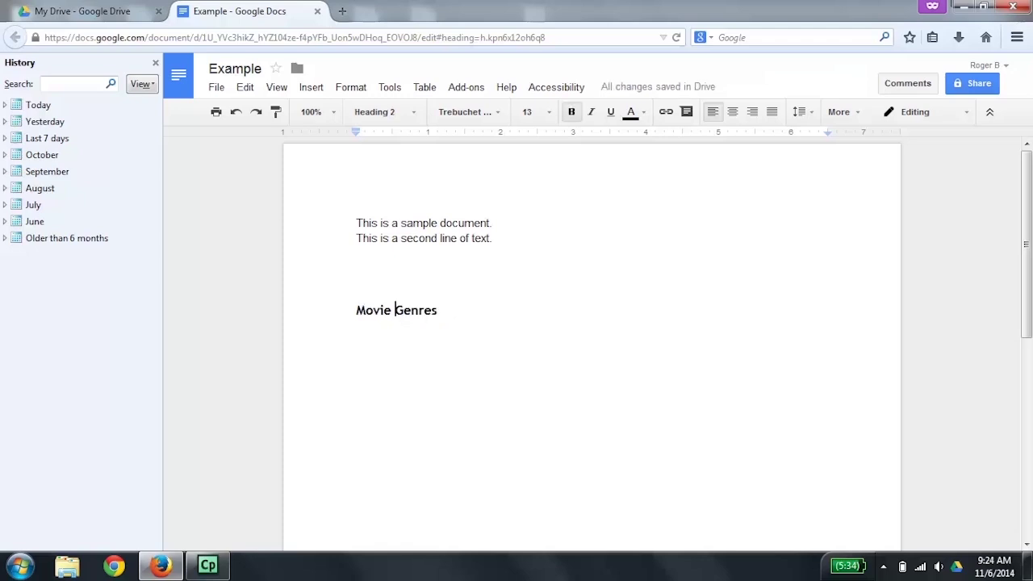
Step: Add Action, Adventure, Comedy, Horror and the misspelled "Romanc" on separate lines below the "Movie Genres" heading
{"action": "key", "text": "End"}
{"action": "key", "text": "Return"}
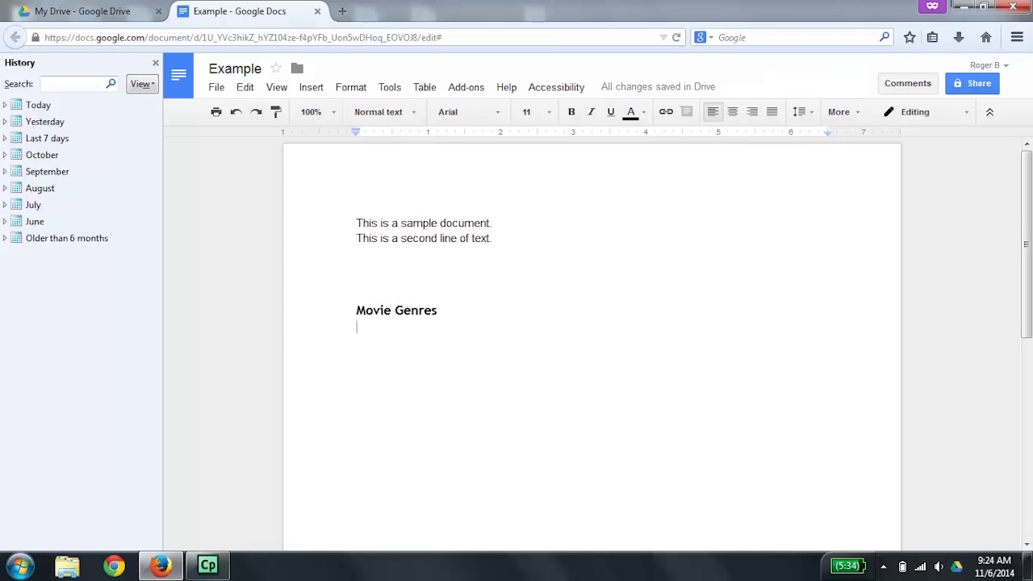
{"action": "type", "text": "Action"}
{"action": "key", "text": "Return"}
{"action": "type", "text": "Ad"}
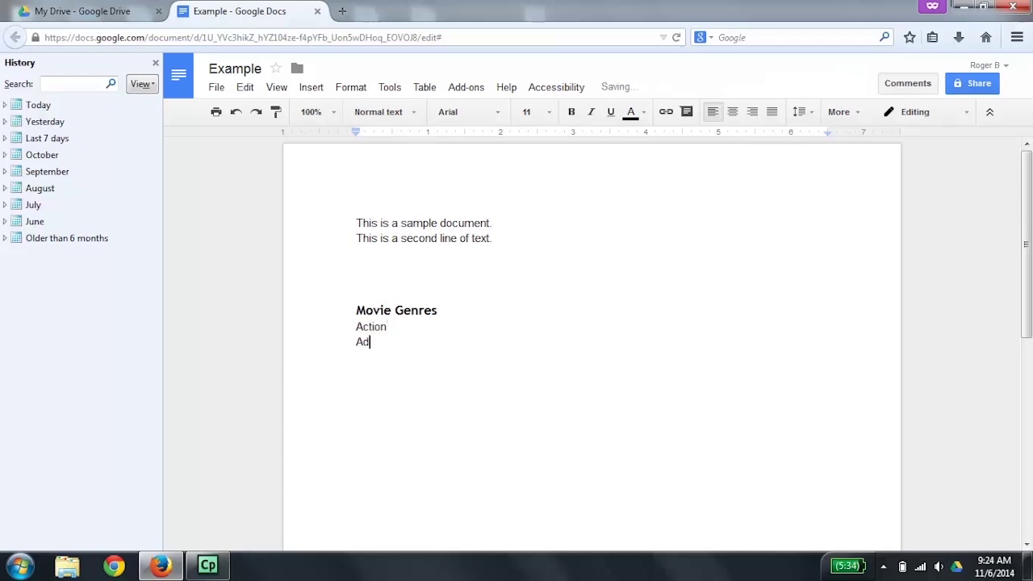
{"action": "type", "text": "venture"}
{"action": "key", "text": "Return"}
{"action": "type", "text": "Comedy"}
{"action": "key", "text": "Return"}
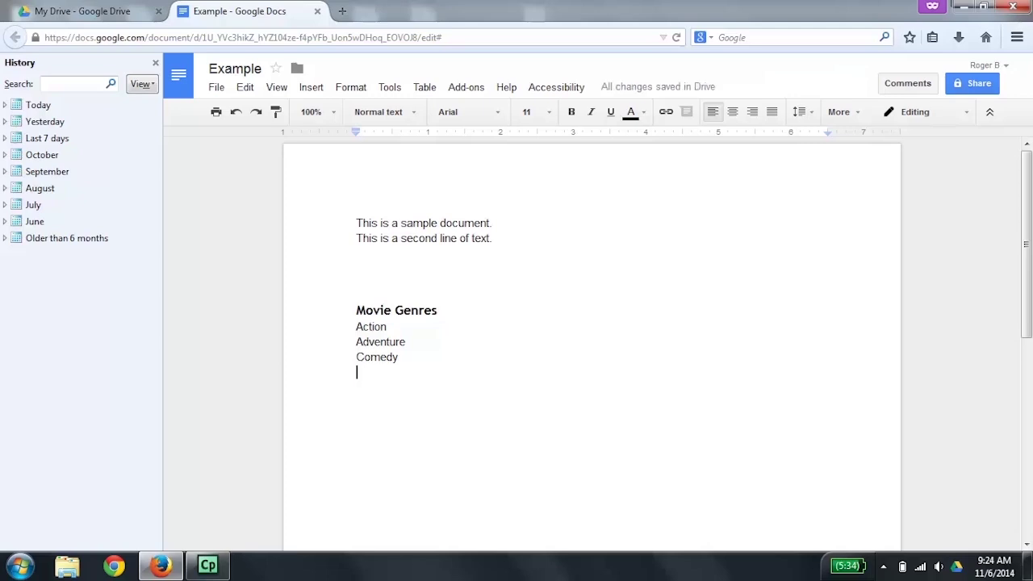
{"action": "type", "text": "Horror"}
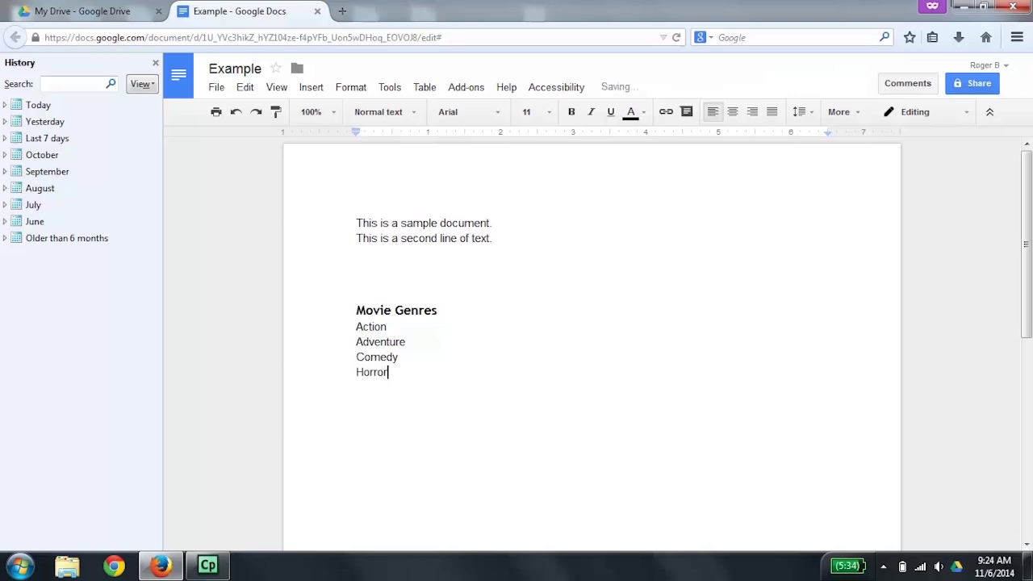
{"action": "key", "text": "Return"}
{"action": "type", "text": "Romanc"}
{"action": "key", "text": "Return"}
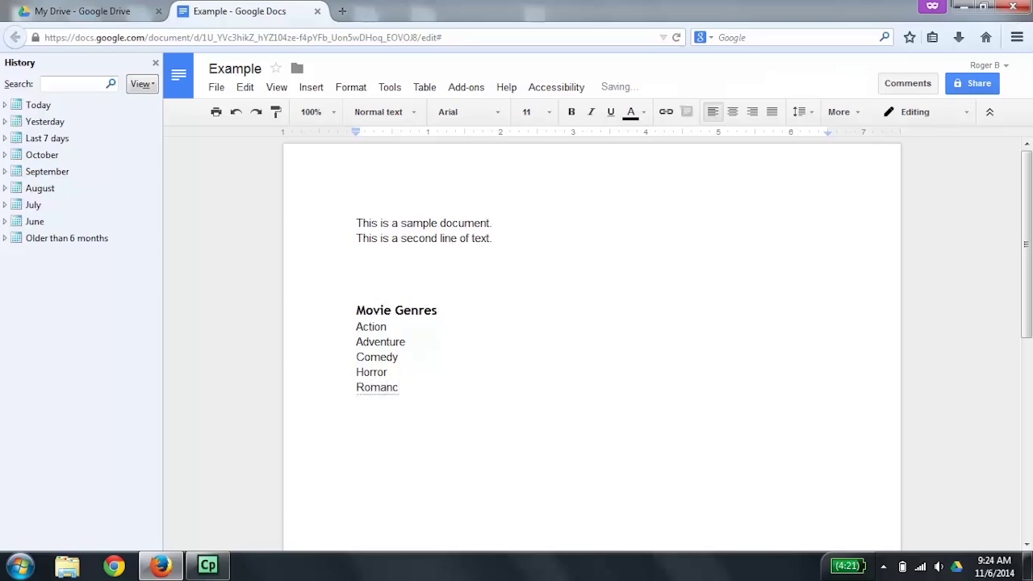
Step: Correct the misspelled word "Romanc" by accepting the spelling suggestion "Romance"
{"action": "left_click", "coordinate": [356, 388]}
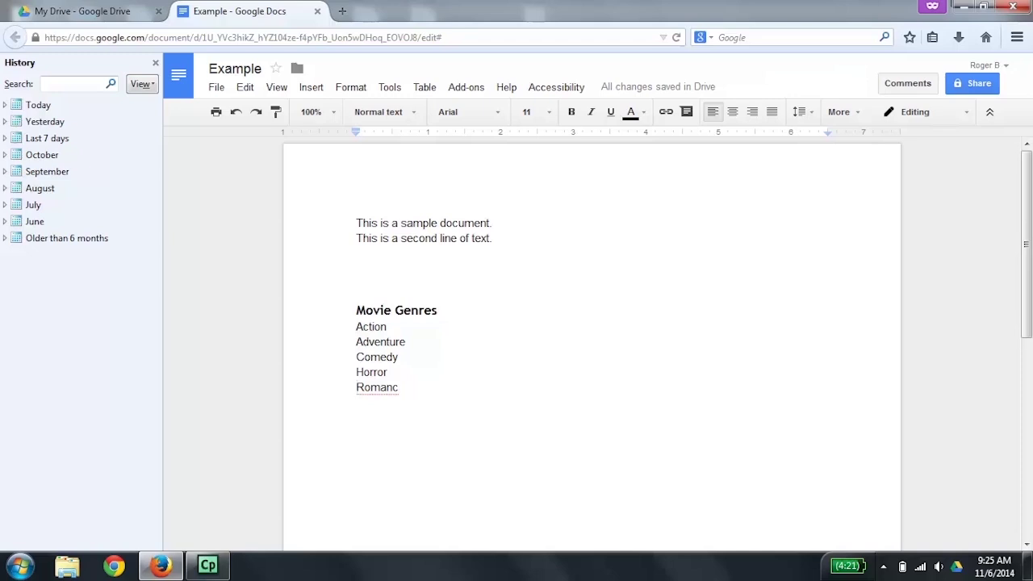
{"action": "key", "text": "ctrl+shift+x"}
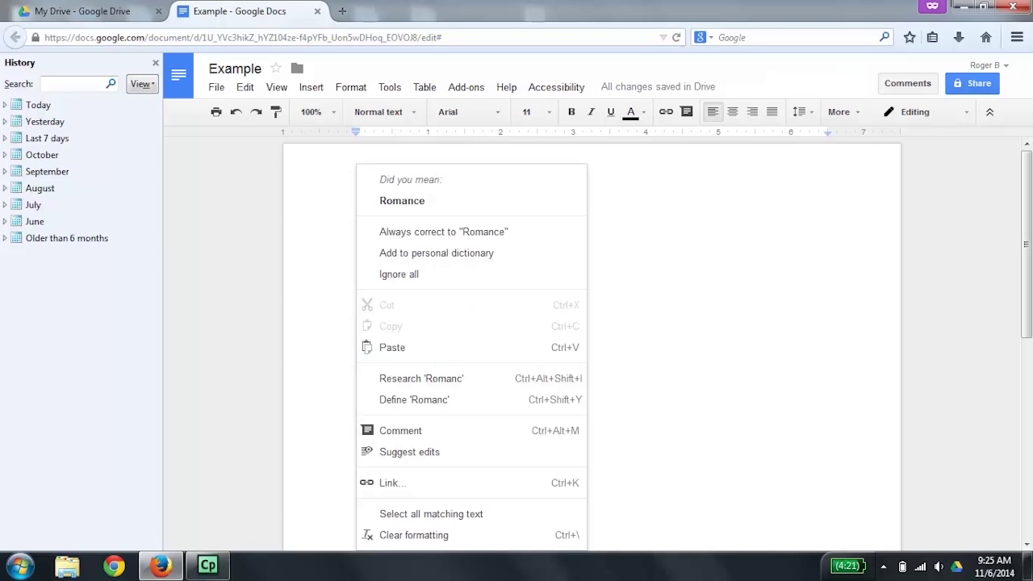
{"action": "key", "text": "Down"}
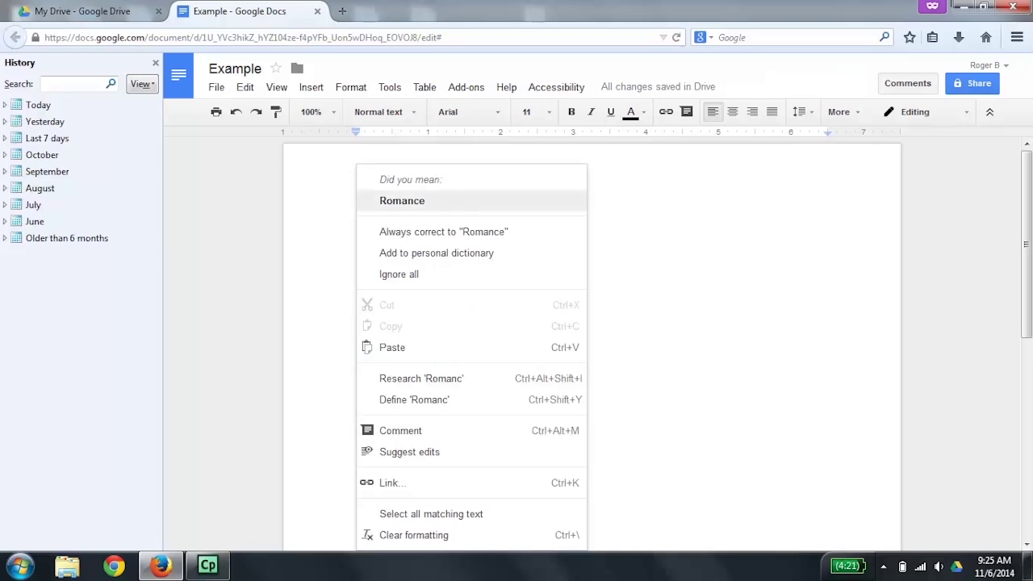
{"action": "key", "text": "Return"}
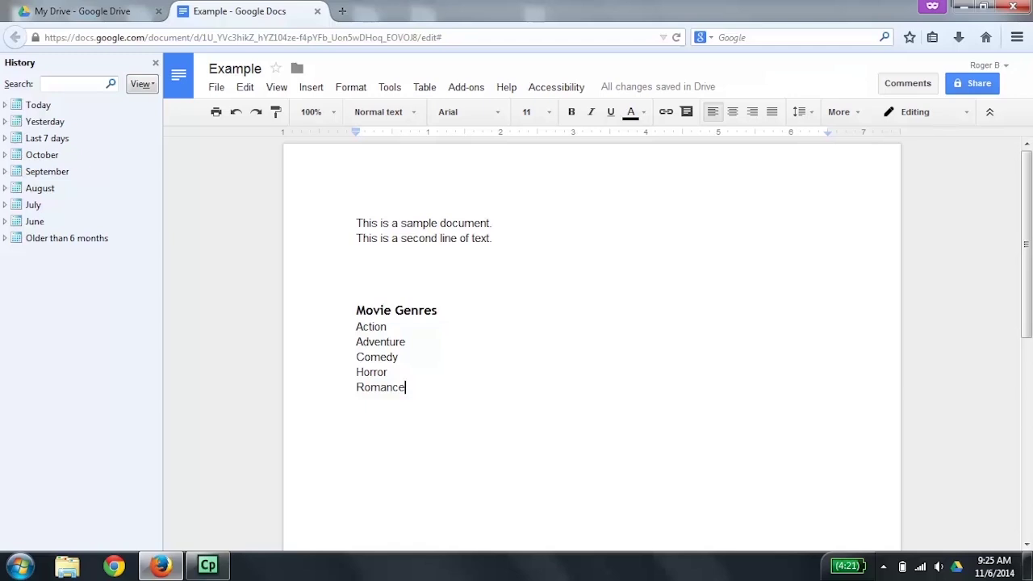
Step: Select the genre lines from Action to Romance and format them as a bulleted list
{"action": "left_click", "coordinate": [388, 372]}
{"action": "left_click", "coordinate": [399, 357]}
{"action": "left_click", "coordinate": [405, 342]}
{"action": "left_click", "coordinate": [387, 327]}
{"action": "left_click", "coordinate": [395, 310]}
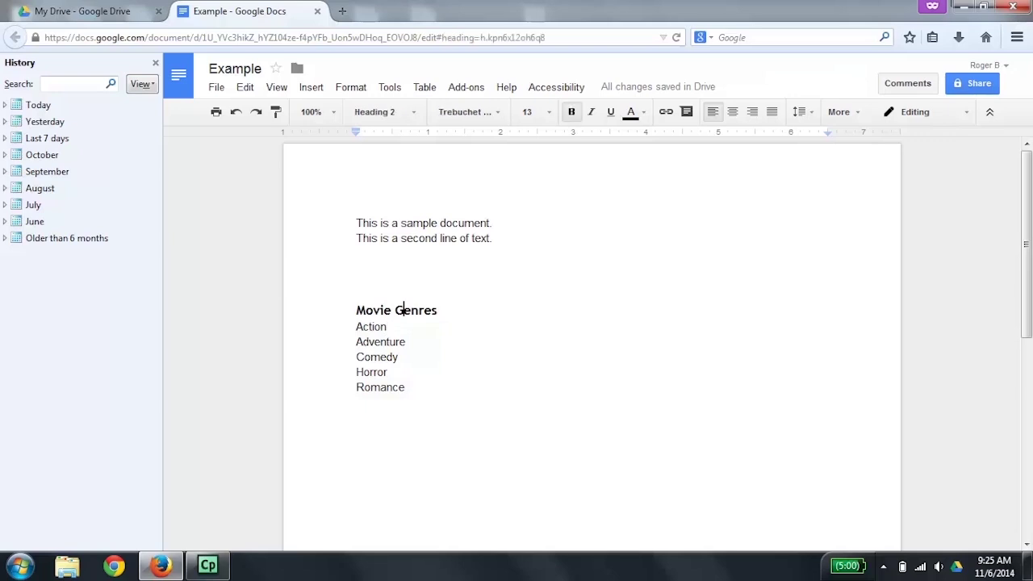
{"action": "left_click", "coordinate": [388, 326]}
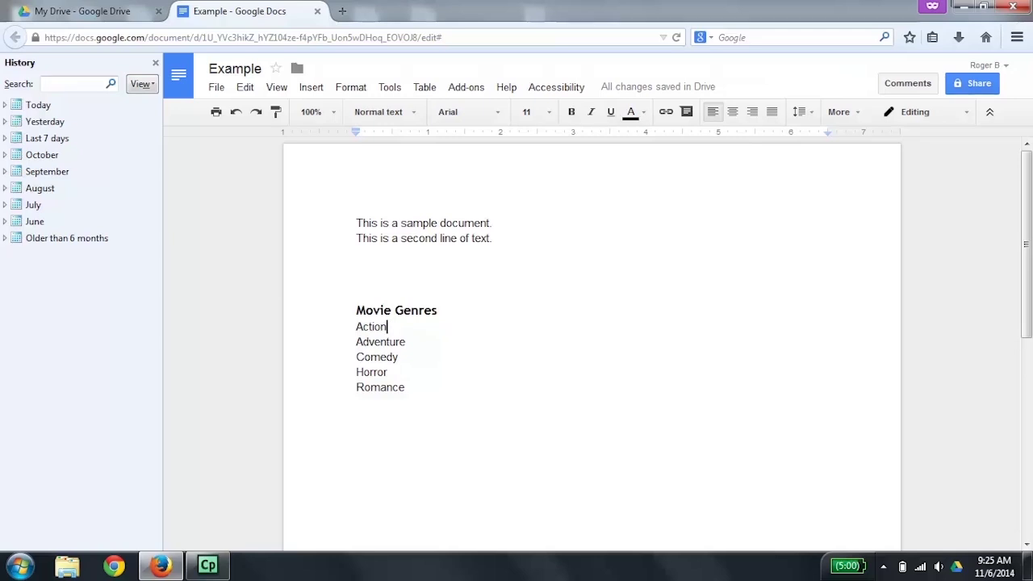
{"action": "key", "text": "shift+Down"}
{"action": "key", "text": "shift+End"}
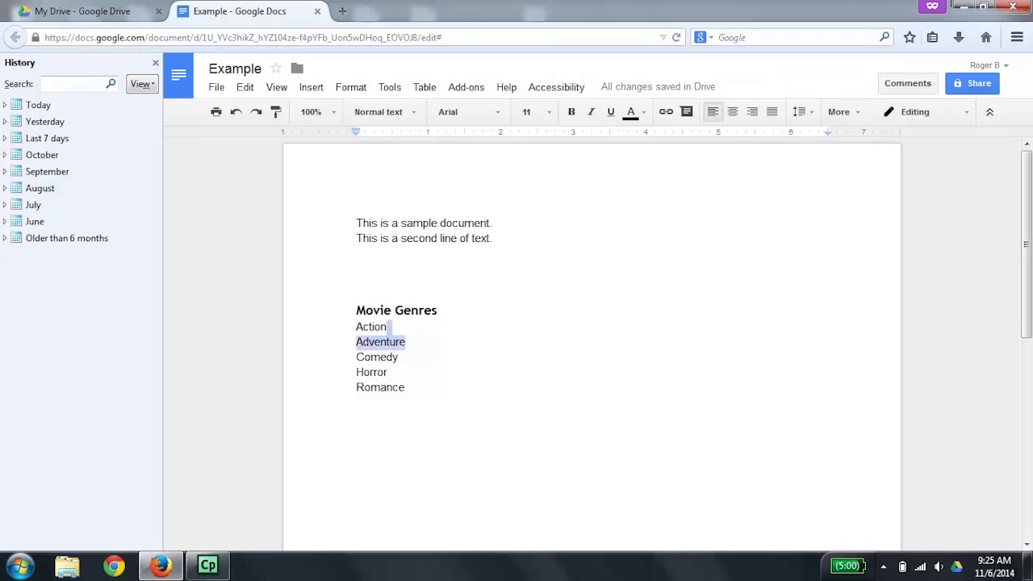
{"action": "key", "text": "shift+Down"}
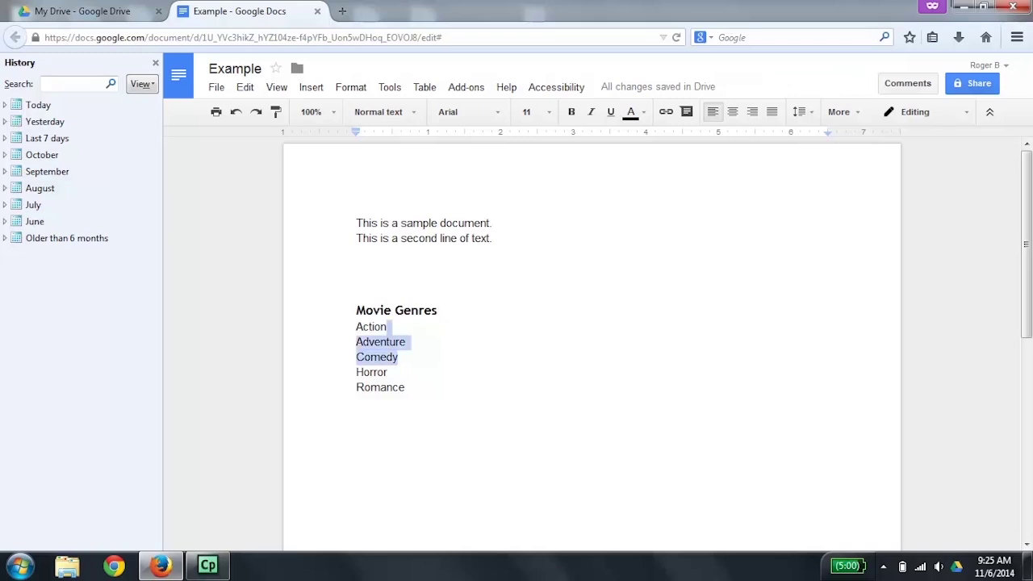
{"action": "key", "text": "shift+Down"}
{"action": "key", "text": "shift+Down"}
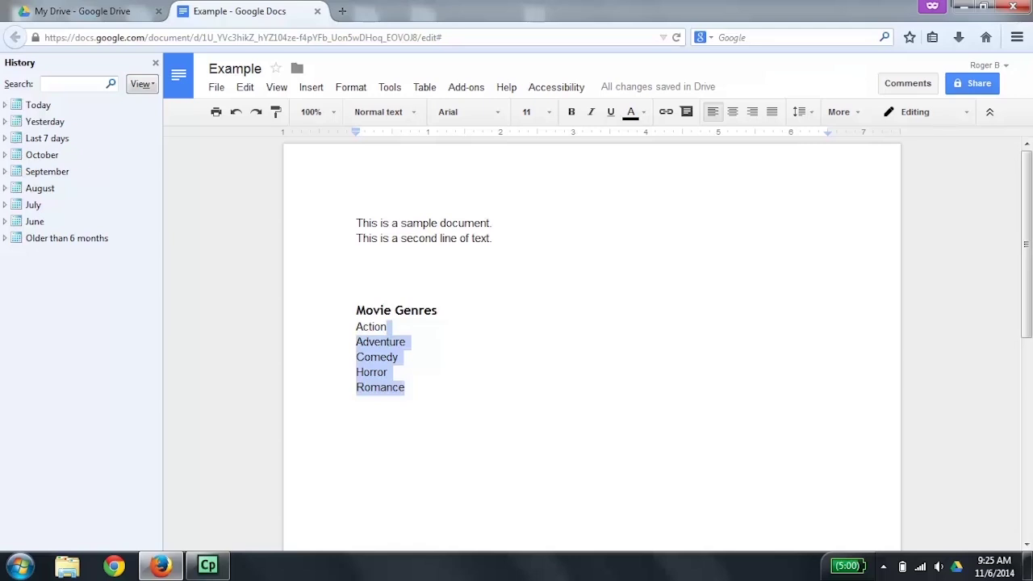
{"action": "key", "text": "ctrl+shift+8"}
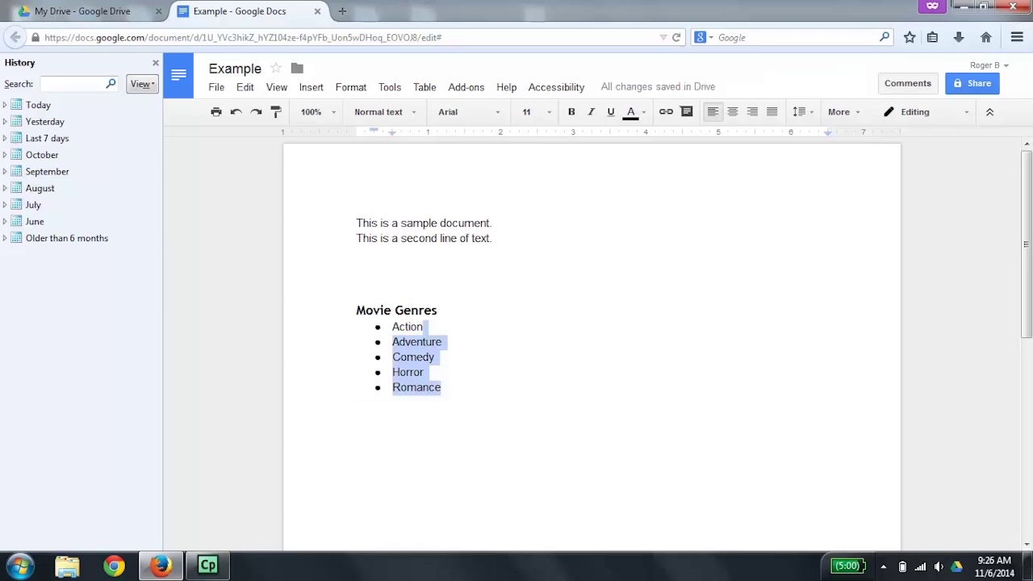
Step: Add the line "Going to a movie" below the bulleted list, leaving one blank line, and style it as Heading 2
{"action": "left_click", "coordinate": [425, 309]}
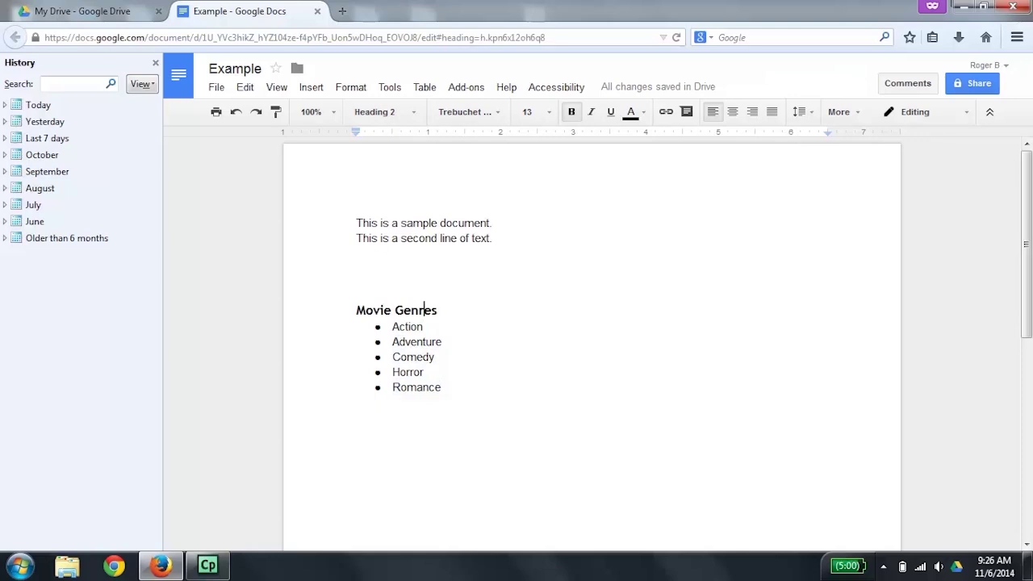
{"action": "key", "text": "Down"}
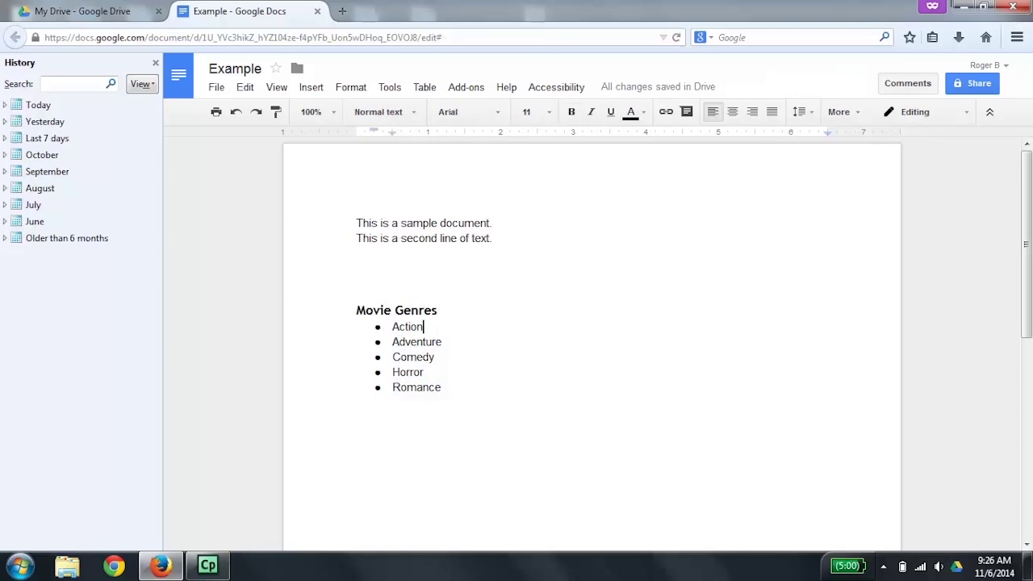
{"action": "key", "text": "Down"}
{"action": "key", "text": "Down"}
{"action": "key", "text": "Down"}
{"action": "key", "text": "Down"}
{"action": "key", "text": "Down"}
{"action": "type", "text": "G"}
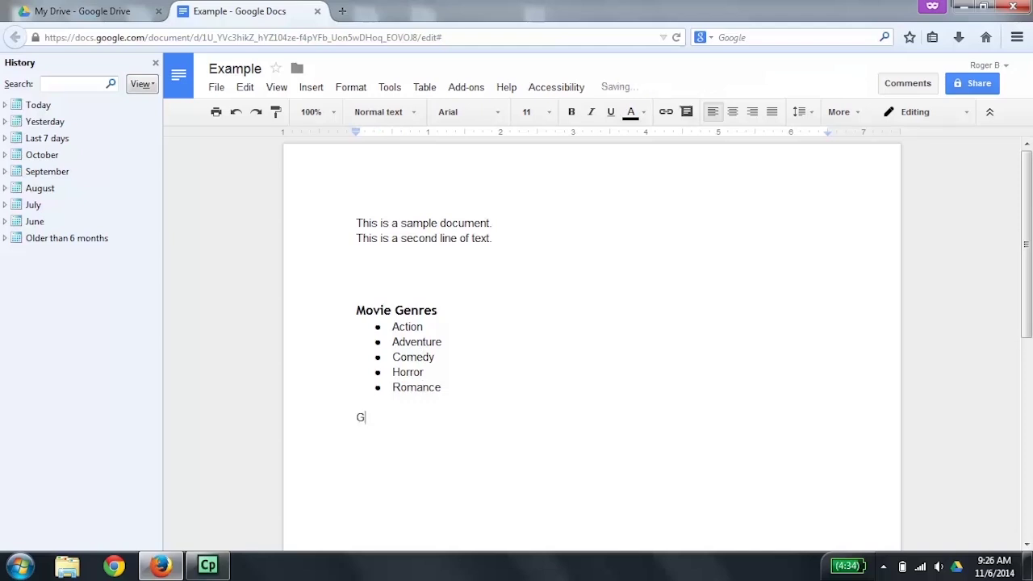
{"action": "type", "text": "oing to a movie"}
{"action": "key", "text": "Return"}
{"action": "left_click", "coordinate": [357, 417]}
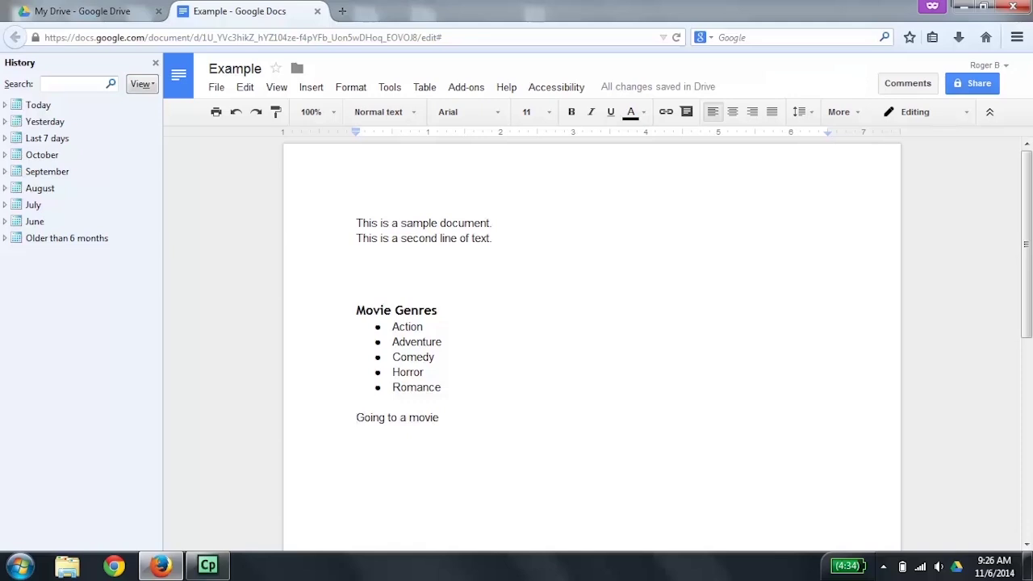
{"action": "key", "text": "ctrl+alt+2"}
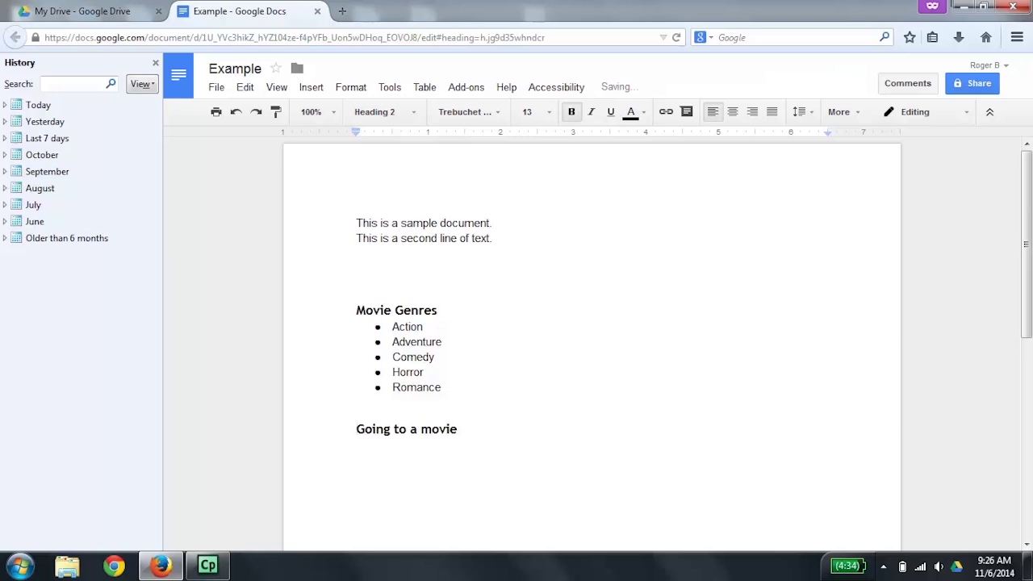
Step: Add the line "Choose a movie" below the "Going to a movie" heading and return to the start of that line
{"action": "left_click", "coordinate": [357, 446]}
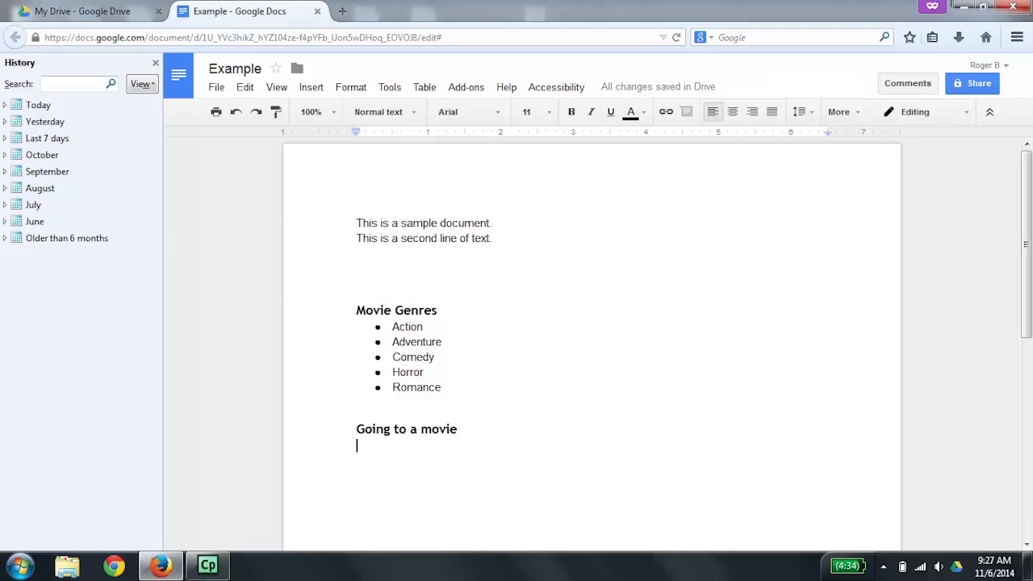
{"action": "type", "text": "Choose a movie"}
{"action": "key", "text": "Return"}
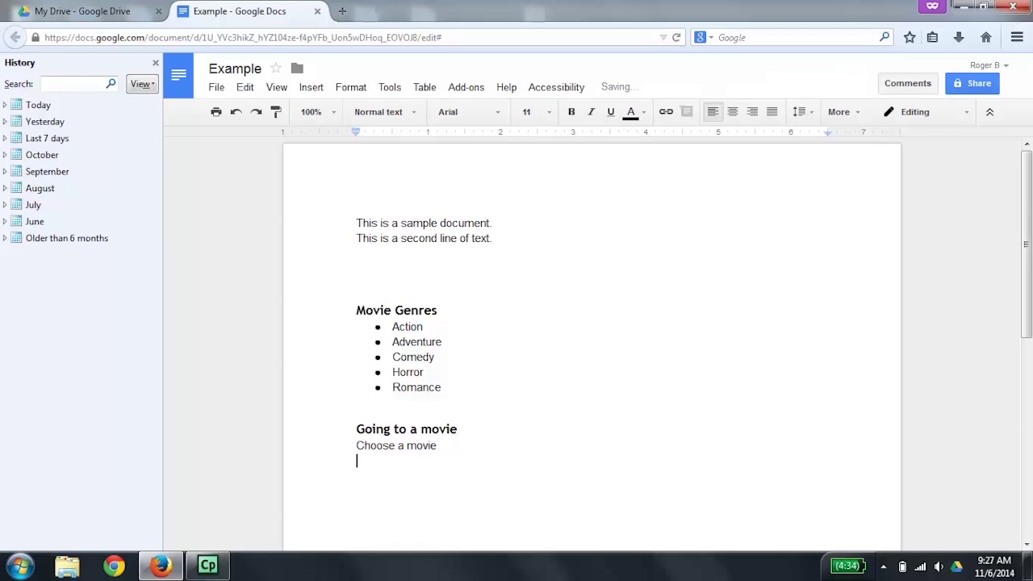
{"action": "left_click", "coordinate": [357, 445]}
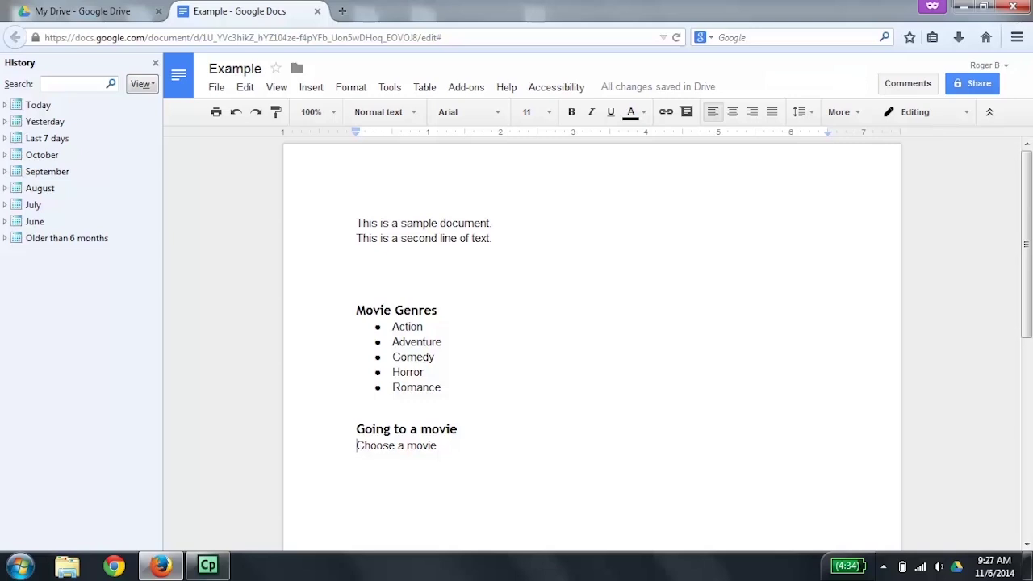
Step: Format the "Choose a movie" line as a numbered list and add "Buy tickets" as the second item
{"action": "key", "text": "ctrl+shift+7"}
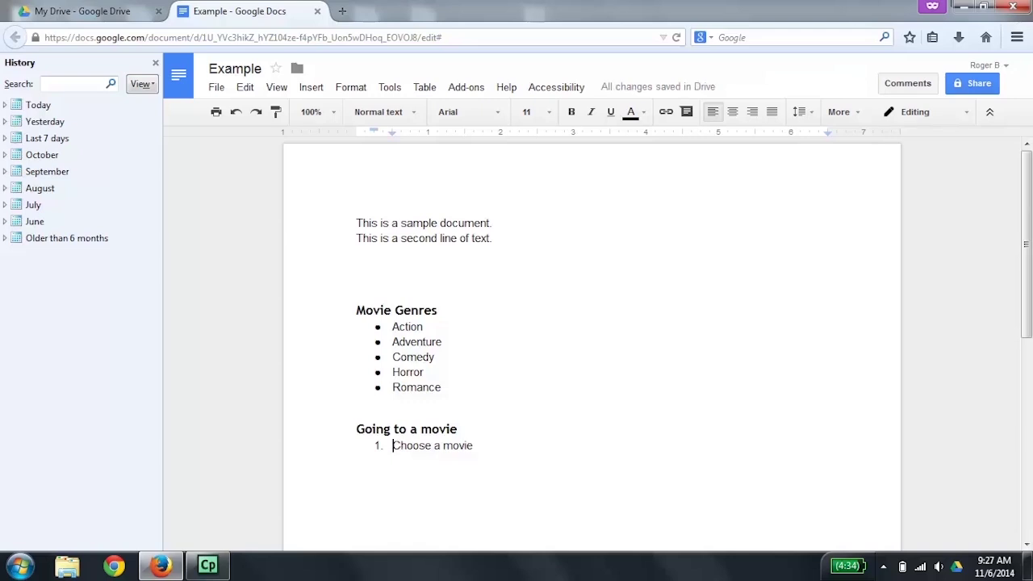
{"action": "left_click", "coordinate": [473, 446]}
{"action": "key", "text": "Return"}
{"action": "type", "text": "Buy tickets"}
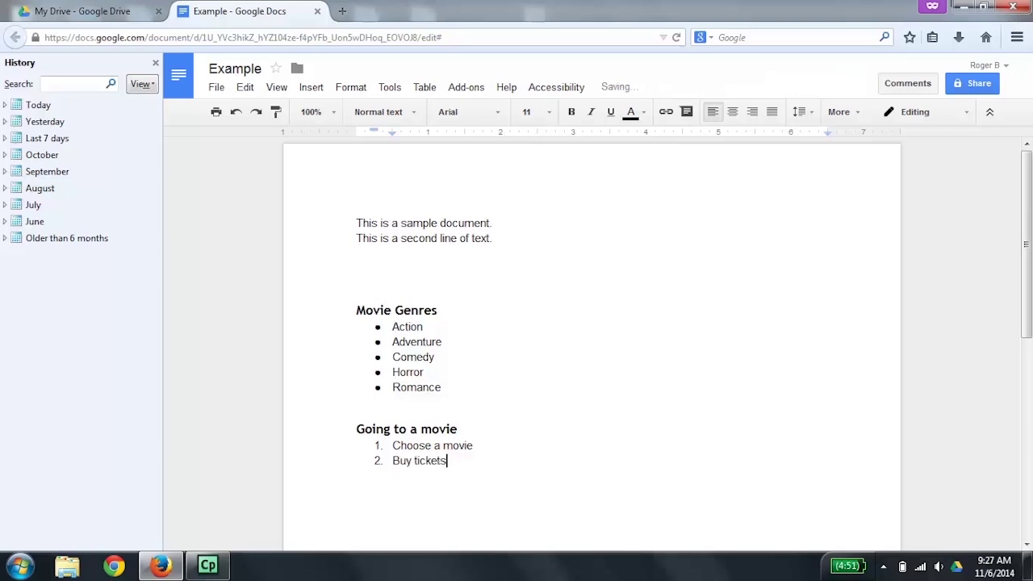
Step: Add the numbered items "Travel to the movie theater" and "Pick up descrptive nariation device" after "Buy tickets"
{"action": "key", "text": "Return"}
{"action": "type", "text": "Travel to the m"}
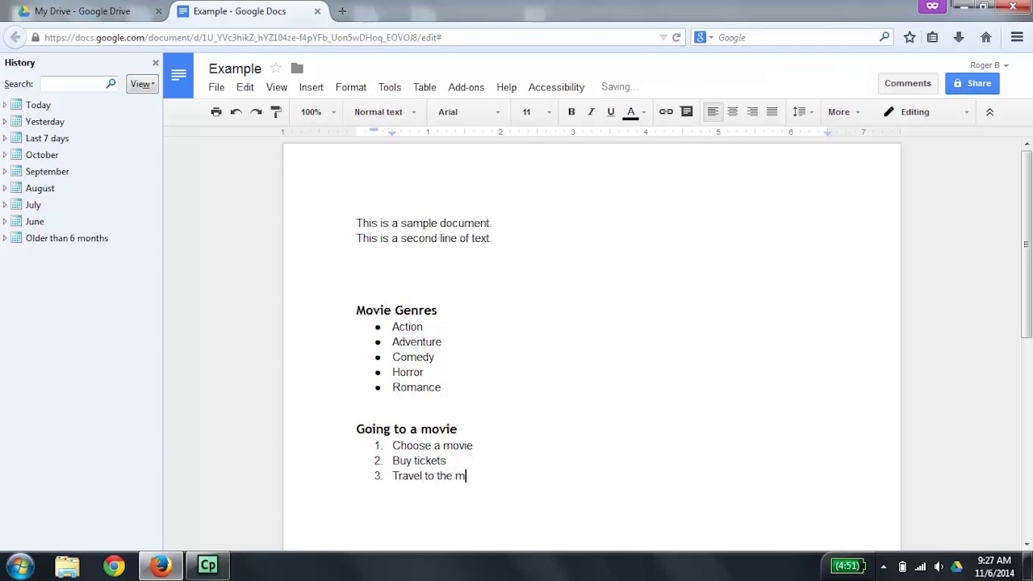
{"action": "type", "text": "ovie theater"}
{"action": "key", "text": "Return"}
{"action": "type", "text": "Pick "}
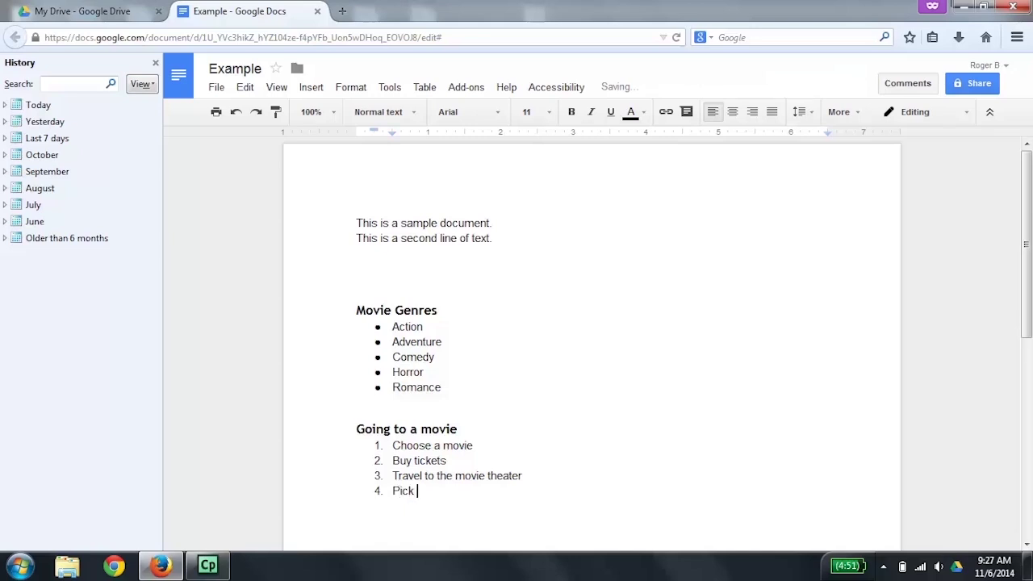
{"action": "type", "text": "up descrptive nar"}
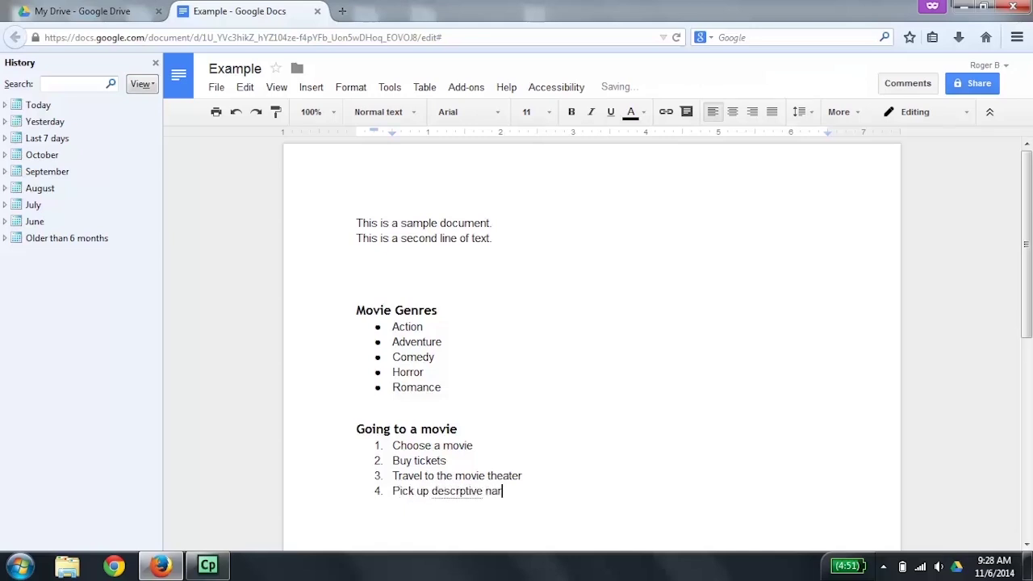
{"action": "type", "text": "iation device"}
{"action": "key", "text": "Return"}
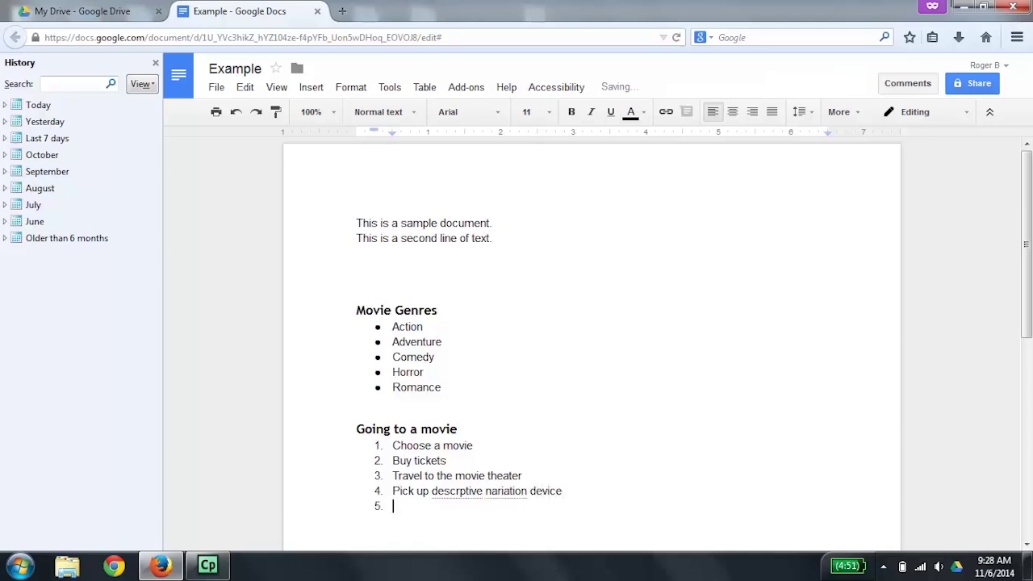
Step: Add the numbered items "Buy snacks and drinks", "Find a seat" and "Enjoy the movie", and remove the empty item after them
{"action": "type", "text": "Buy snacks and "}
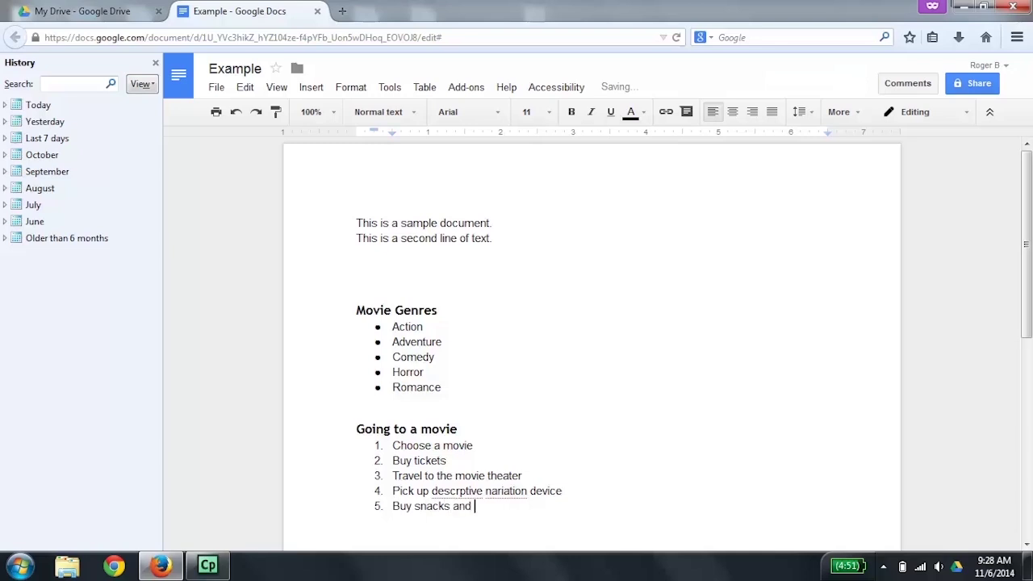
{"action": "type", "text": "drinks"}
{"action": "key", "text": "Return"}
{"action": "type", "text": "Find a seat"}
{"action": "key", "text": "Return"}
{"action": "type", "text": "E"}
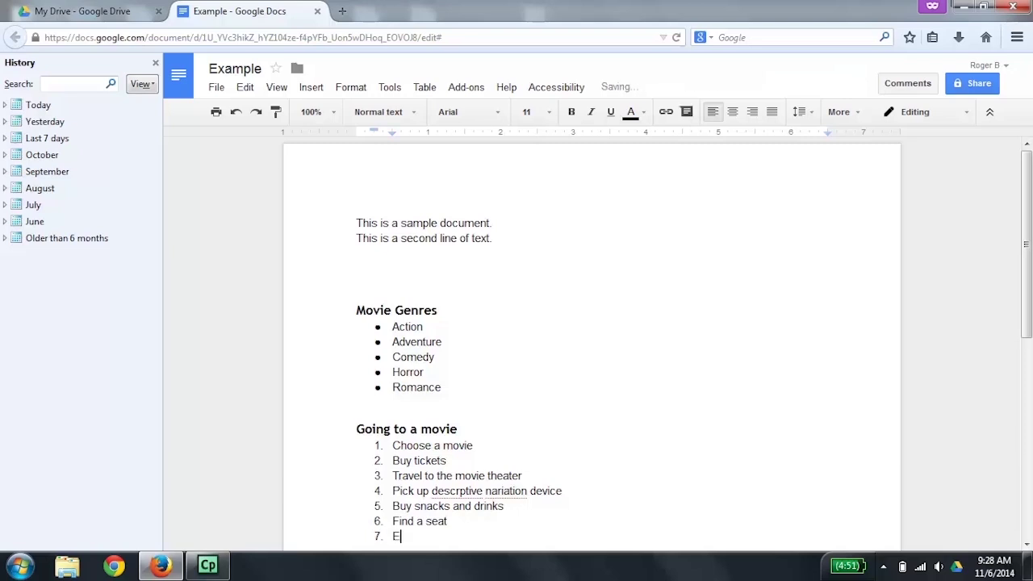
{"action": "type", "text": "njoy the movie"}
{"action": "key", "text": "Return"}
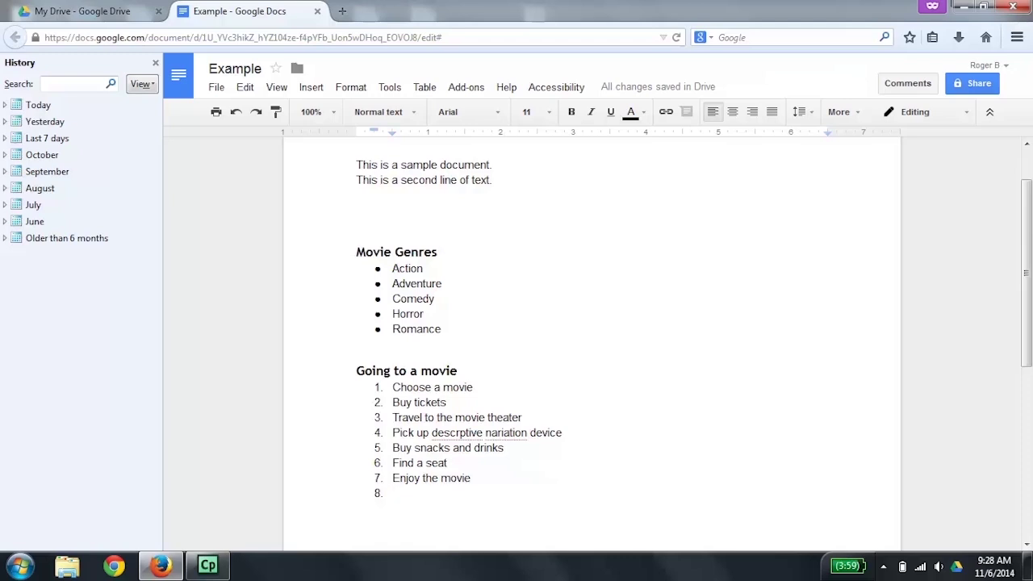
{"action": "key", "text": "BackSpace"}
Step: Review the numbered list item by item from "Enjoy the movie" up to the "Going to a movie" heading
{"action": "left_click", "coordinate": [393, 478]}
{"action": "left_click", "coordinate": [393, 462]}
{"action": "left_click", "coordinate": [393, 447]}
{"action": "left_click", "coordinate": [393, 433]}
{"action": "left_click", "coordinate": [393, 401]}
{"action": "left_click", "coordinate": [393, 388]}
{"action": "left_click", "coordinate": [357, 370]}
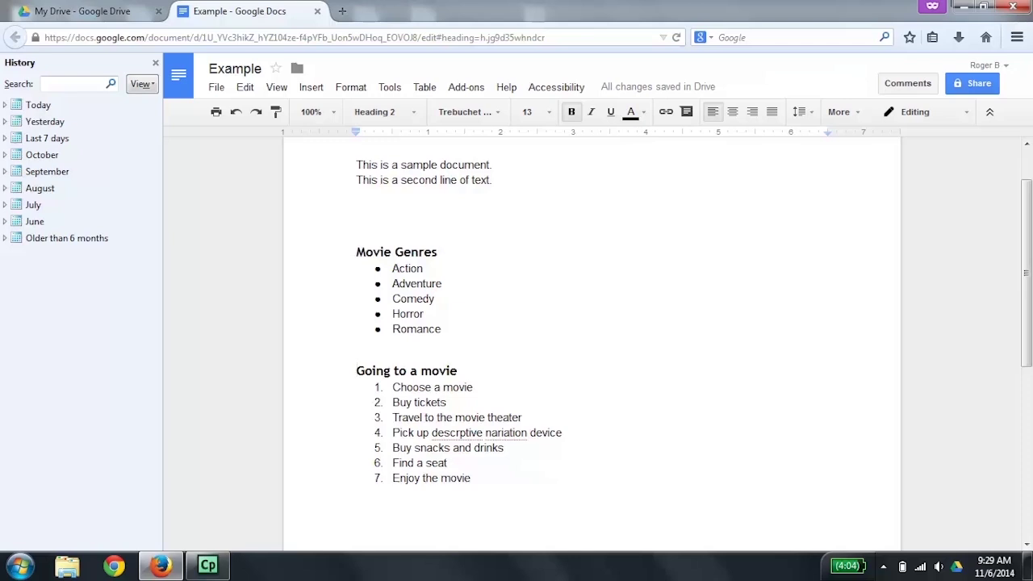
Step: Correct the misspelled word "descrptive" in the fourth numbered item by accepting the suggestion "descriptive"
{"action": "left_click", "coordinate": [432, 432]}
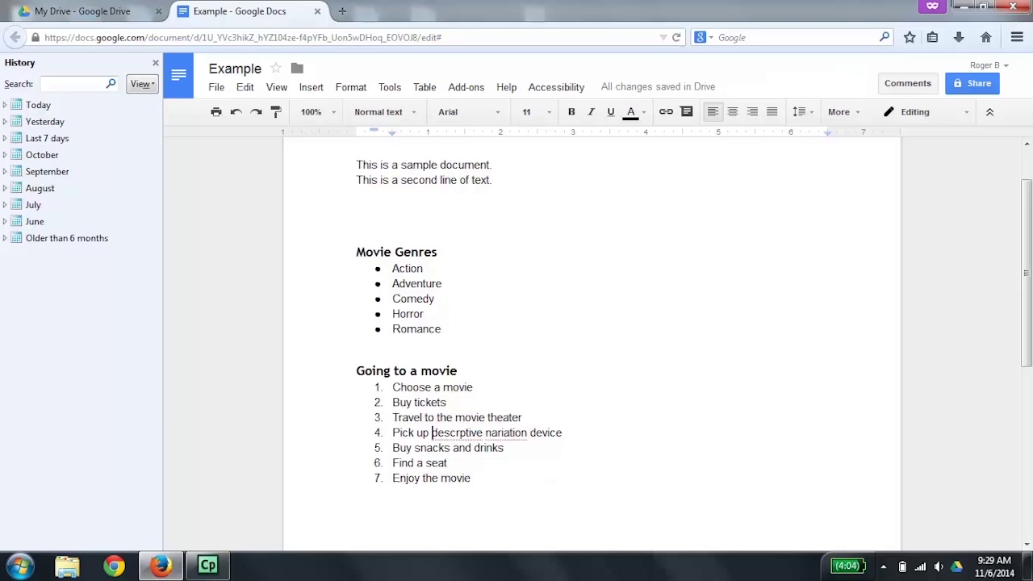
{"action": "key", "text": "shift+F10"}
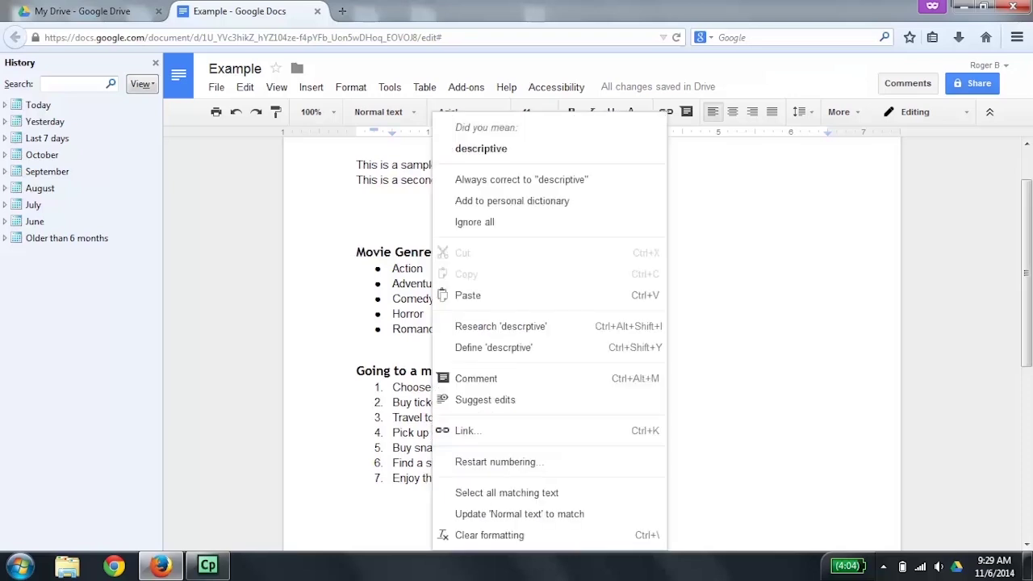
{"action": "key", "text": "Down"}
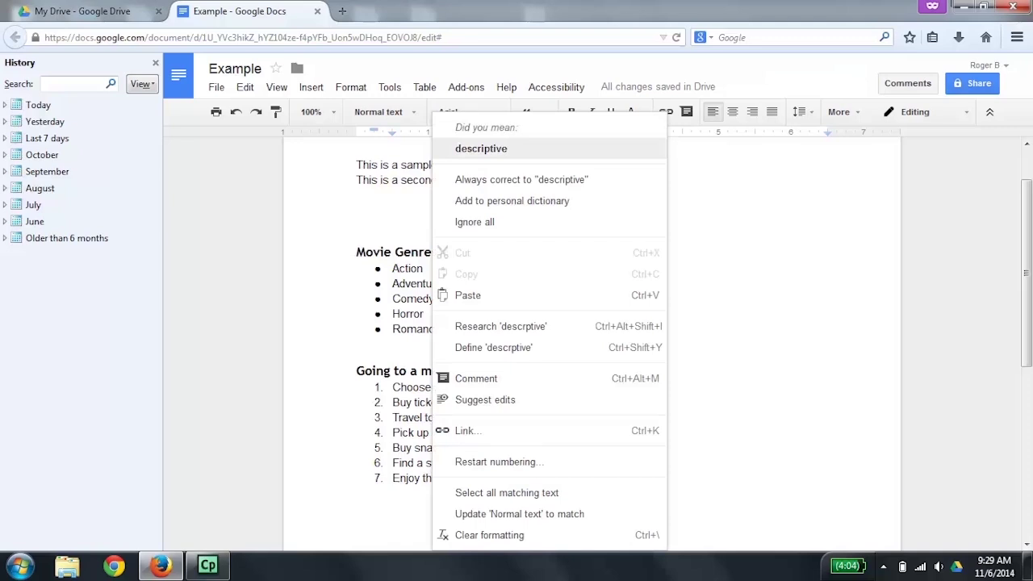
{"action": "key", "text": "Return"}
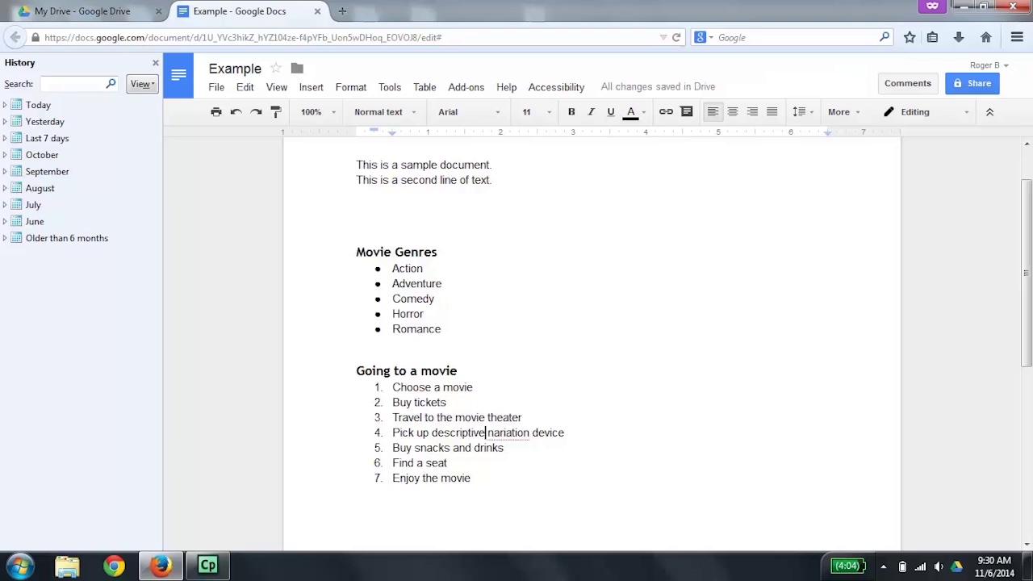
Step: Correct the misspelled word "nariation" in the fourth numbered item by accepting the suggestion "narration"
{"action": "key", "text": "ctrl+Left"}
{"action": "key", "text": "ctrl+Right"}
{"action": "key", "text": "ctrl+shift+x"}
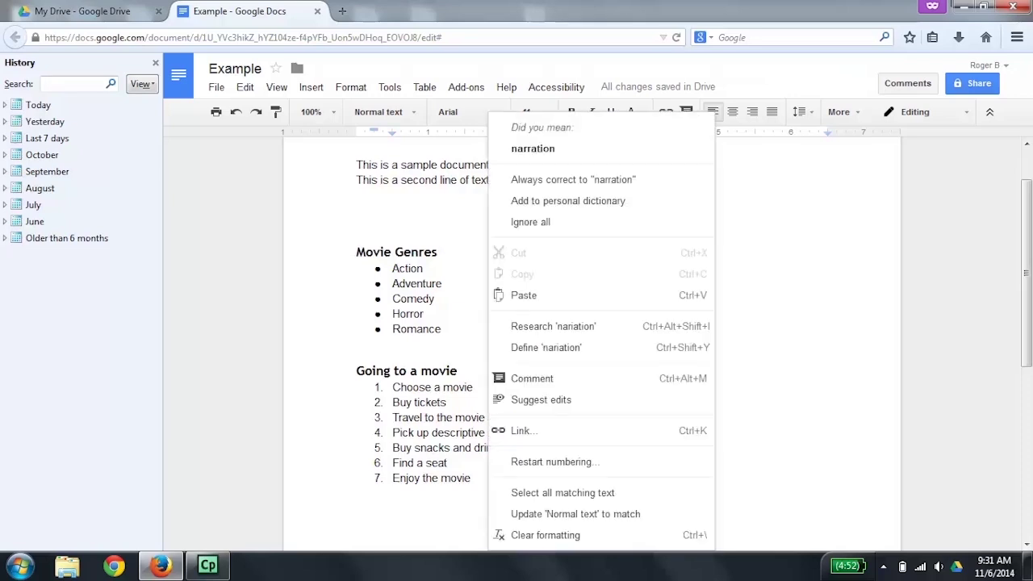
{"action": "key", "text": "Down"}
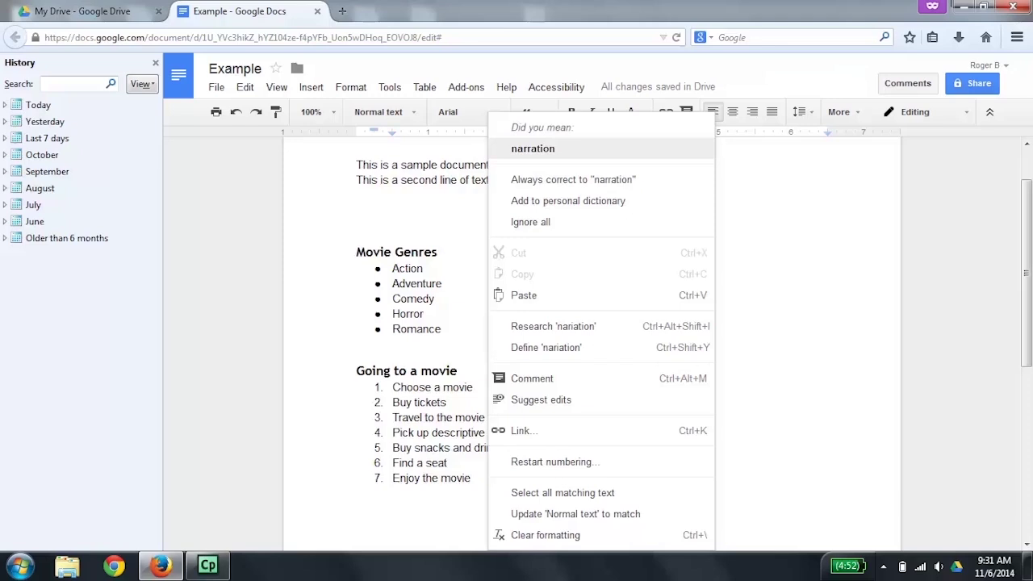
{"action": "key", "text": "Return"}
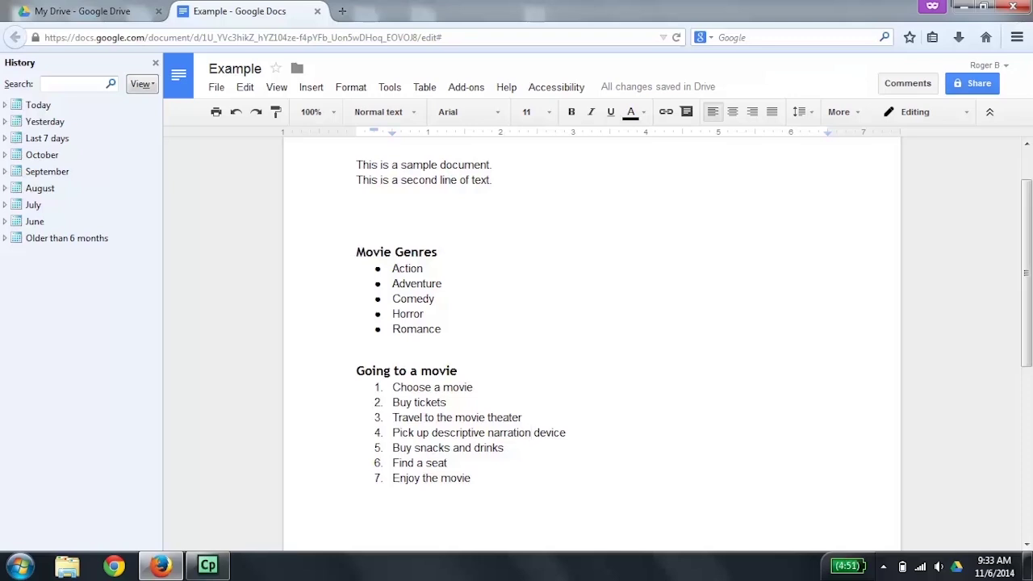
Step: Move from the document start through the "Movie Genres" and "Going to a movie" headings and to the start of each list
{"action": "left_click", "coordinate": [356, 165]}
{"action": "left_click", "coordinate": [357, 252]}
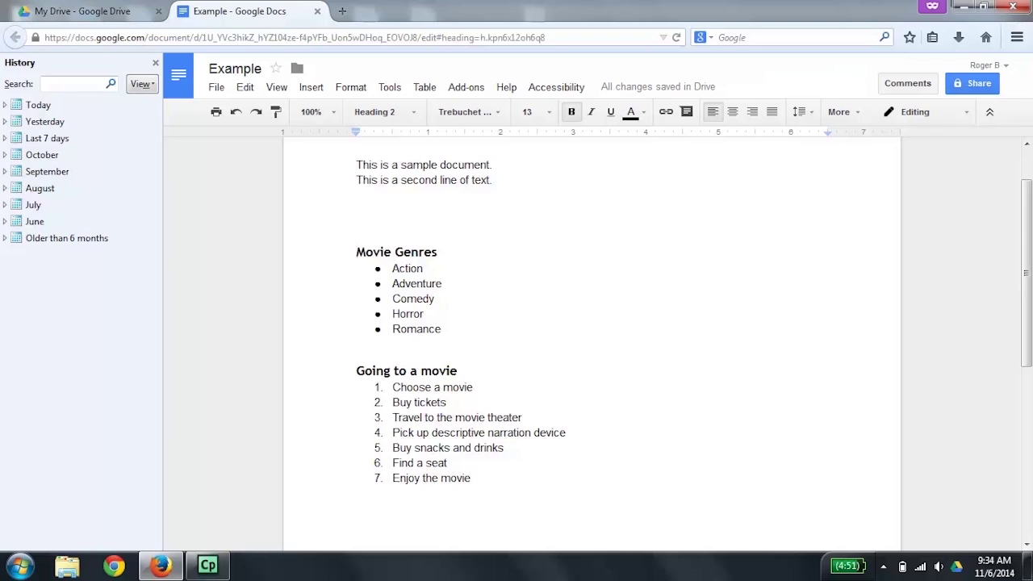
{"action": "left_click", "coordinate": [357, 370]}
{"action": "left_click", "coordinate": [356, 251]}
{"action": "left_click", "coordinate": [393, 268]}
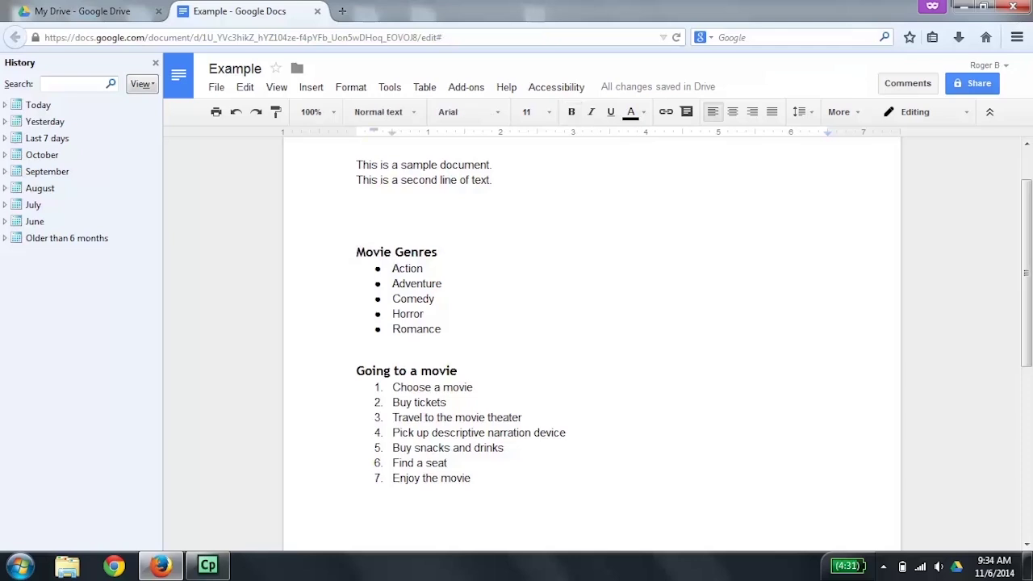
{"action": "left_click", "coordinate": [393, 387]}
Step: Make the word "sample" in the first line bold and return to the start of that line
{"action": "left_click", "coordinate": [356, 164]}
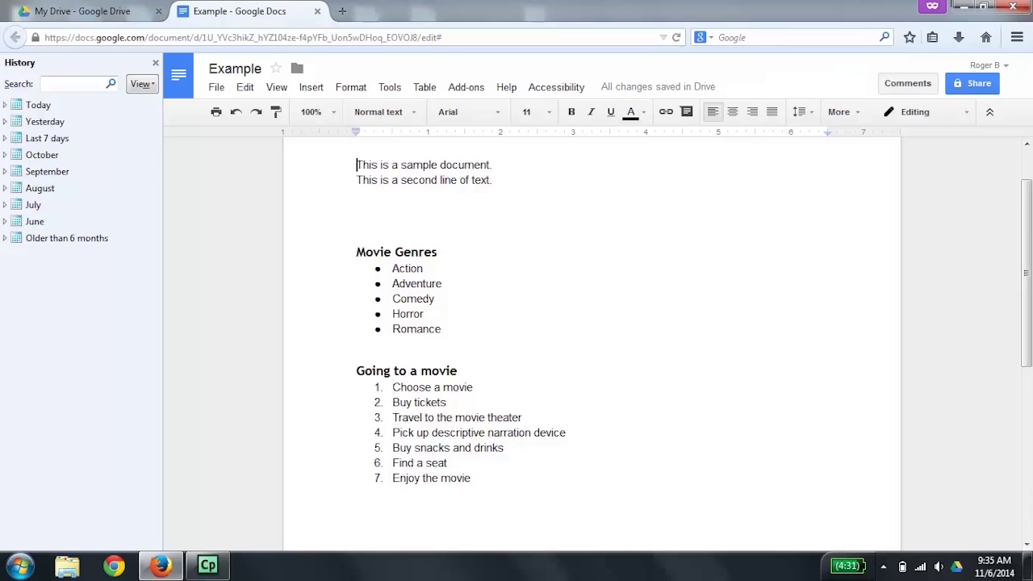
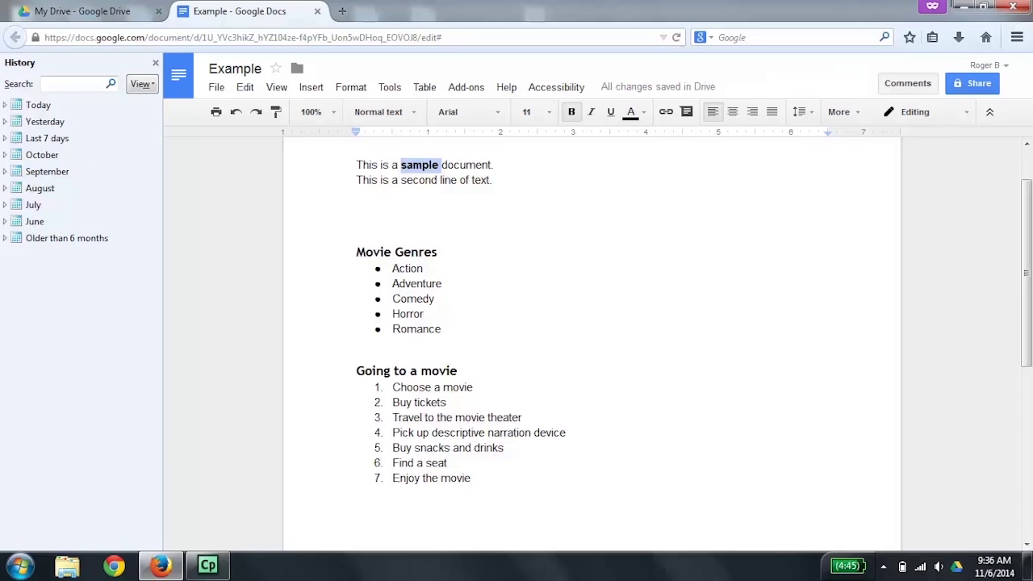
{"action": "left_click", "coordinate": [357, 165]}
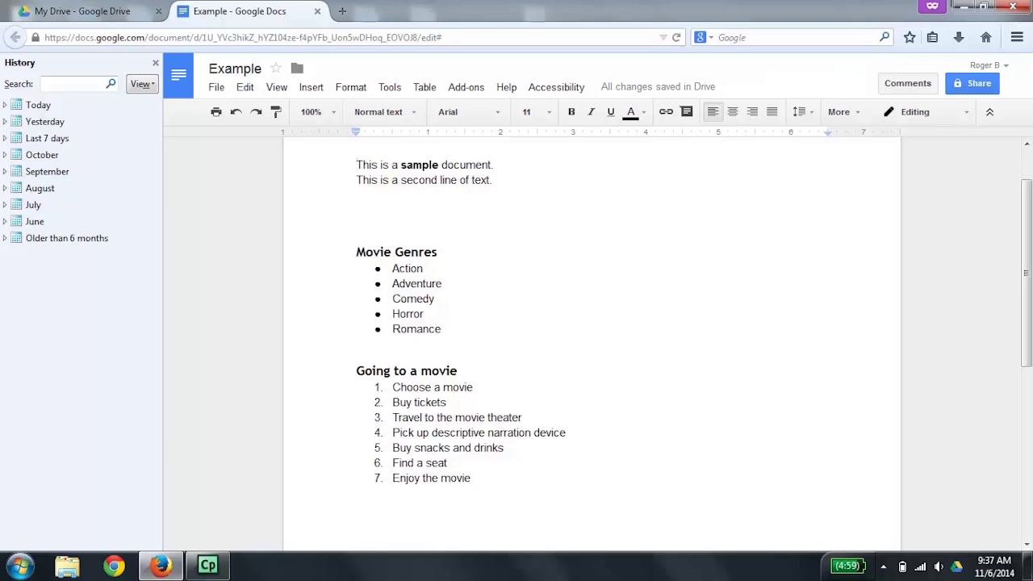
Step: Move through the formatting changes in the first line and check the formatting of the word "sample"
{"action": "left_click", "coordinate": [401, 165]}
{"action": "left_click", "coordinate": [441, 165]}
{"action": "left_click", "coordinate": [401, 164]}
{"action": "key", "text": "Right"}
{"action": "key", "text": "Right"}
Step: Return to the start of the first line and jump to the "Movie Genres" heading with heading navigation
{"action": "left_click", "coordinate": [357, 164]}
{"action": "key", "text": "ctrl+alt+n"}
{"action": "key", "text": "ctrl+alt+h"}
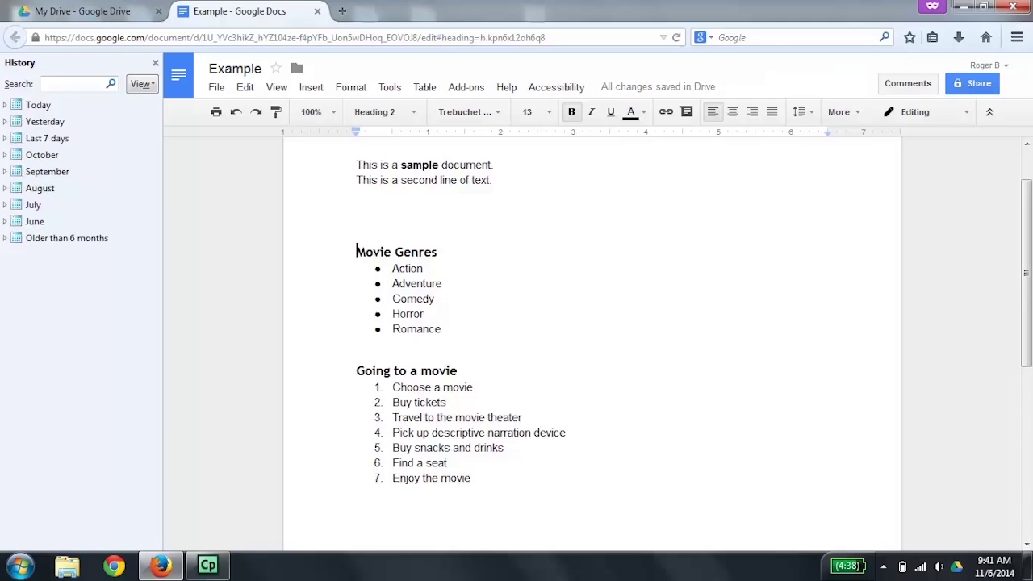
{"action": "left_click", "coordinate": [356, 225]}
{"action": "left_click", "coordinate": [356, 252]}
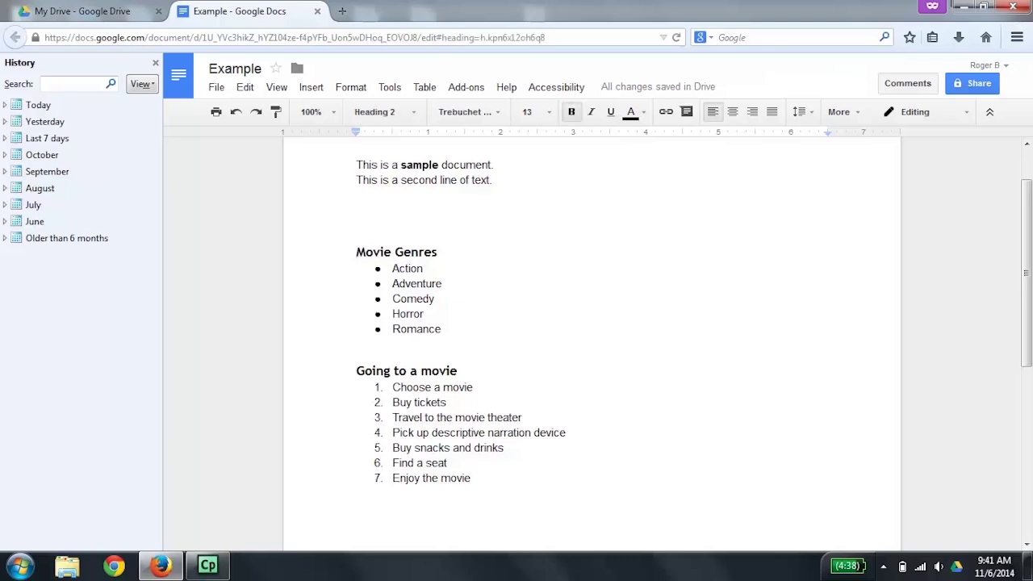